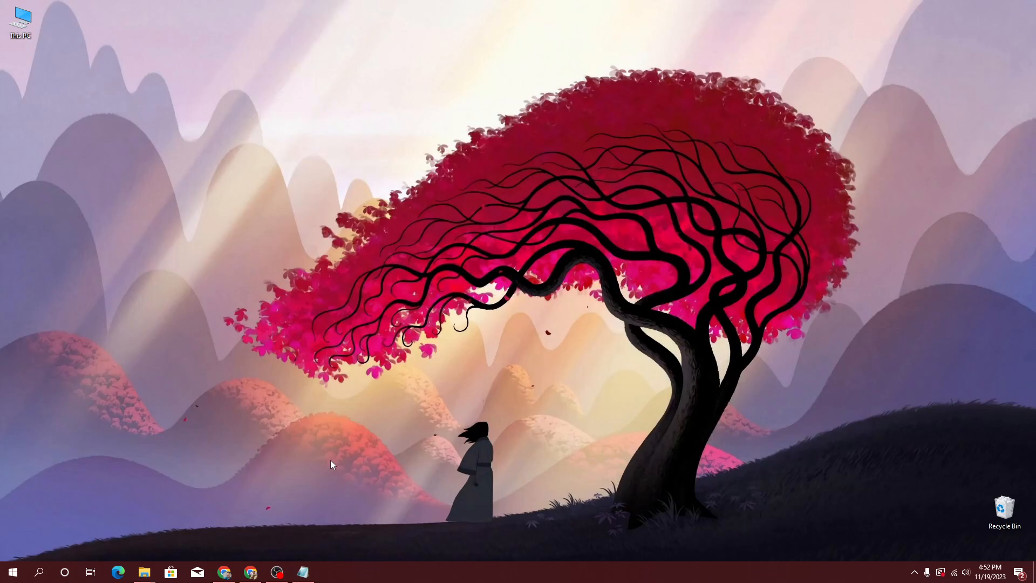
Search Google in Chrome for "android studio installation" and open the official Android Studio download page.
click(252, 572)
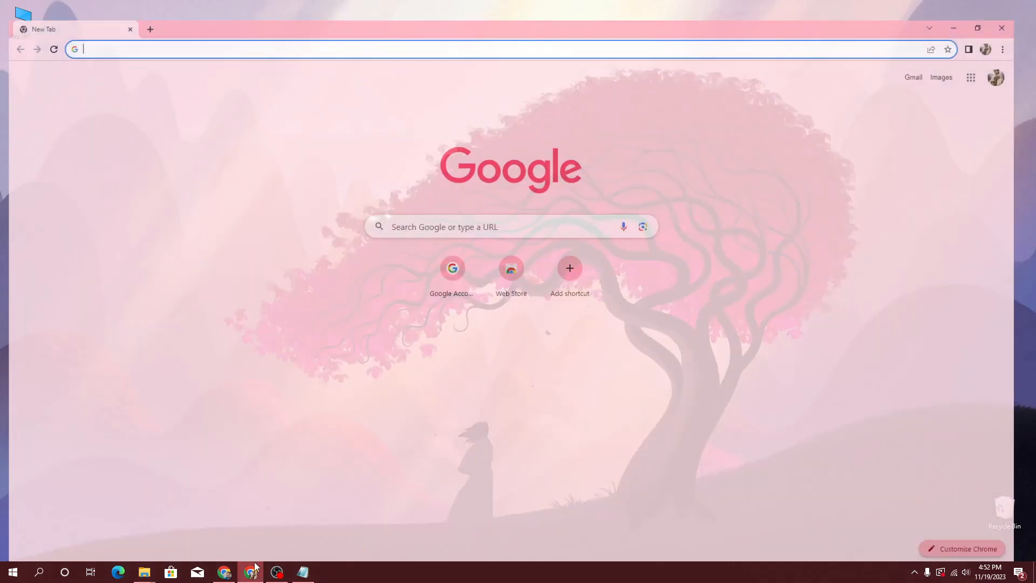
text(android studio installation)
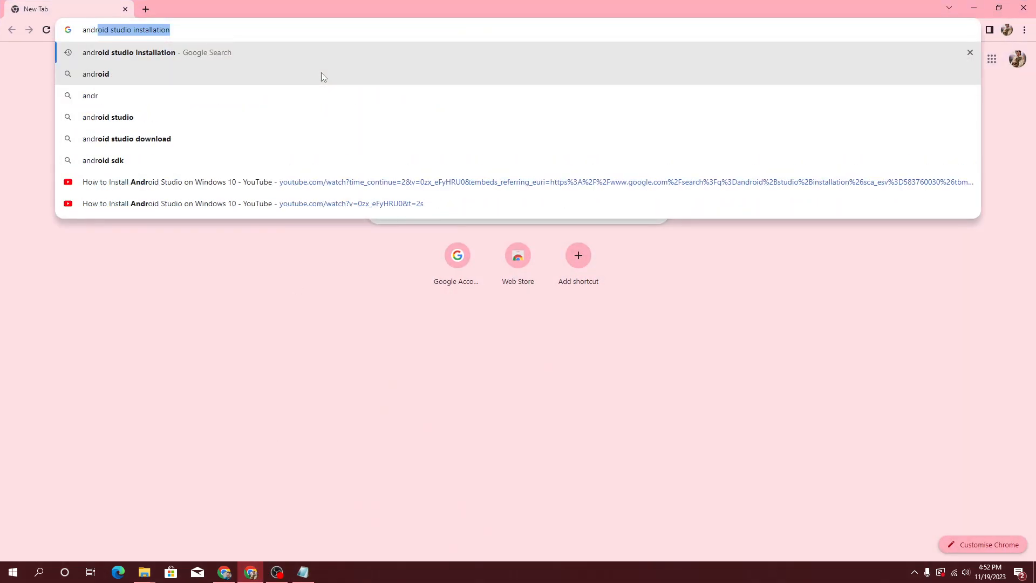
key(Return)
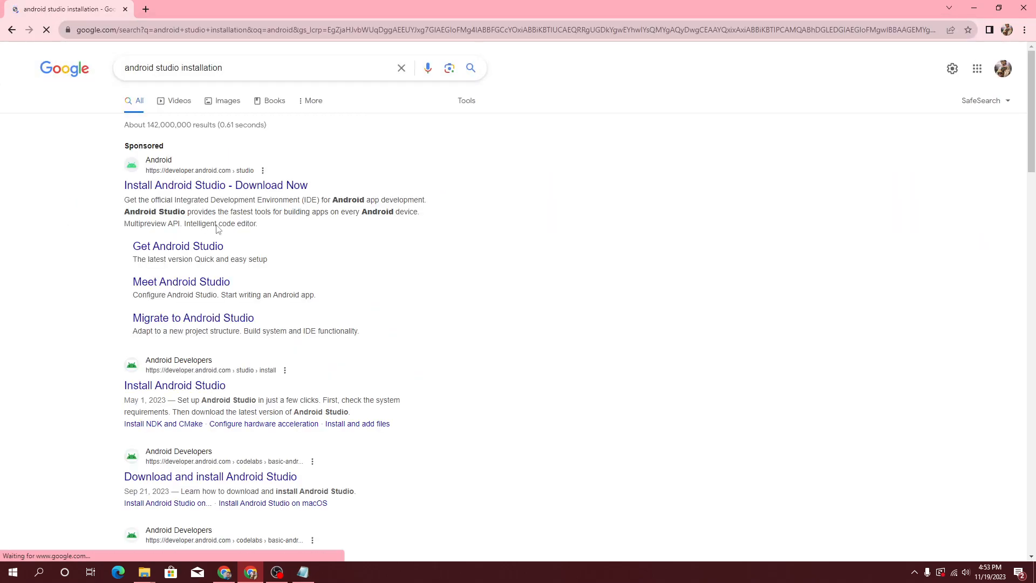
click(202, 190)
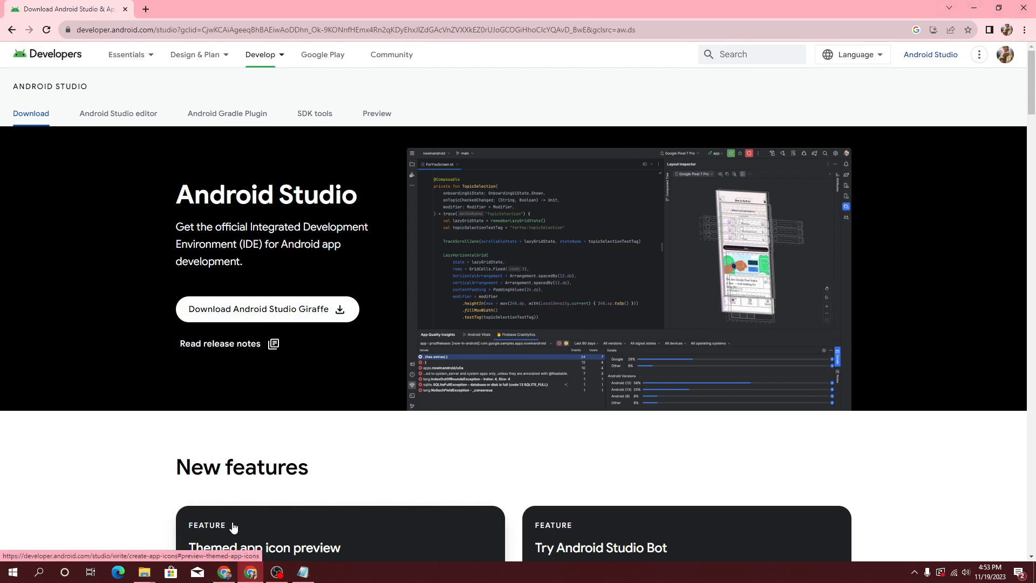
mouse_move(144, 572)
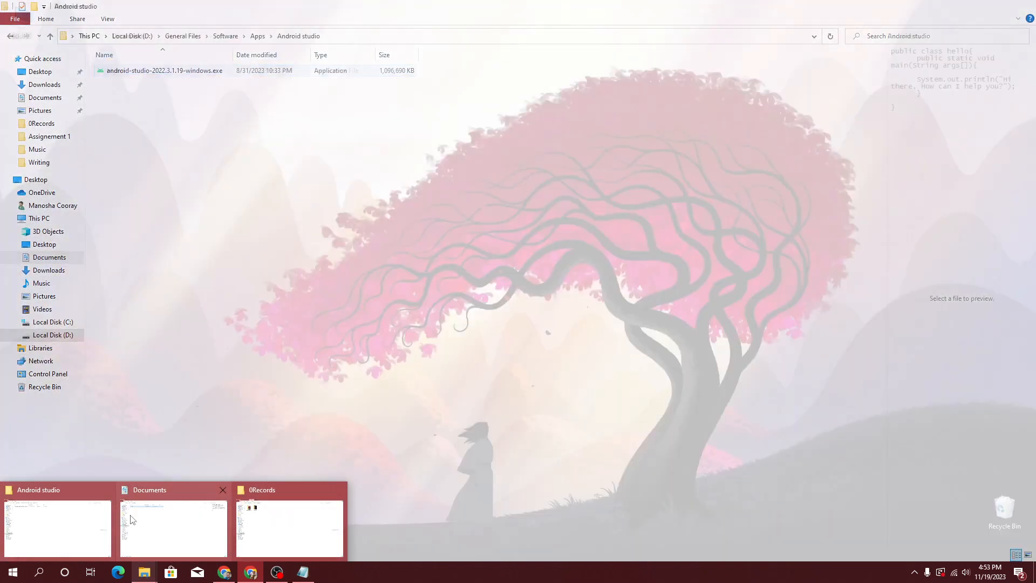
click(131, 519)
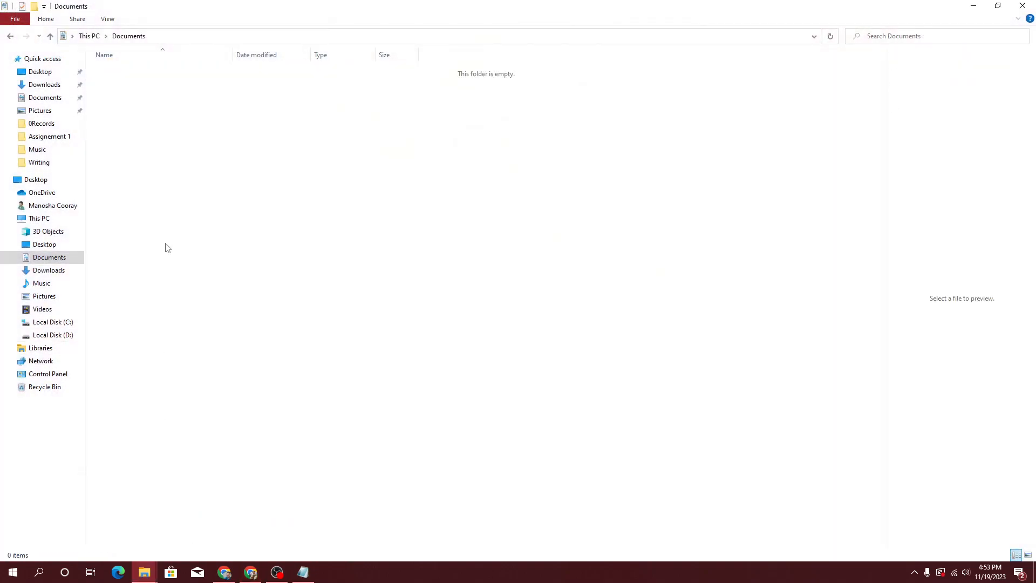
click(1024, 7)
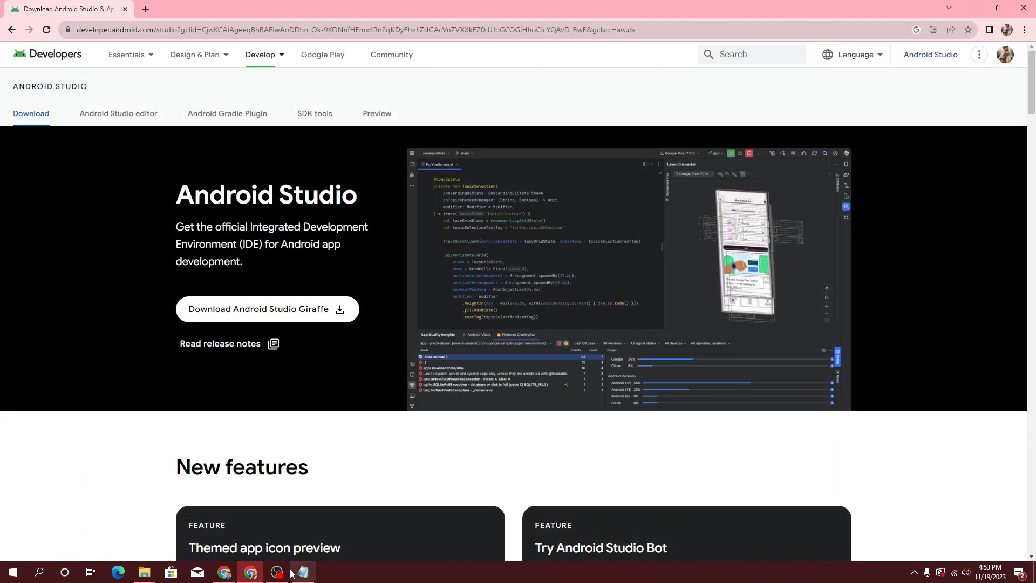
mouse_move(144, 572)
click(86, 525)
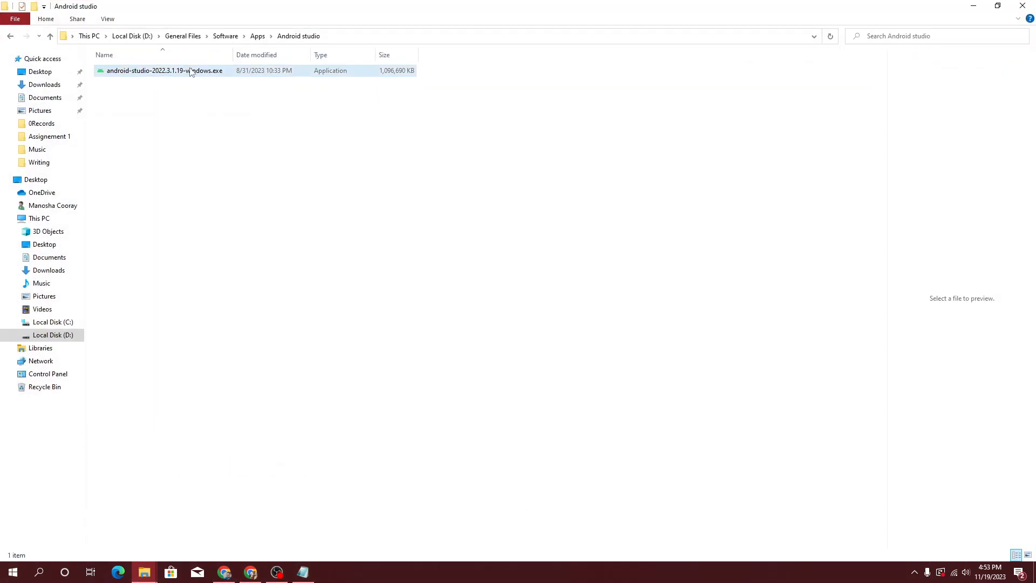
click(980, 7)
Agree to the Android Studio Giraffe download terms and conditions, and dismiss the dialog without downloading.
click(306, 311)
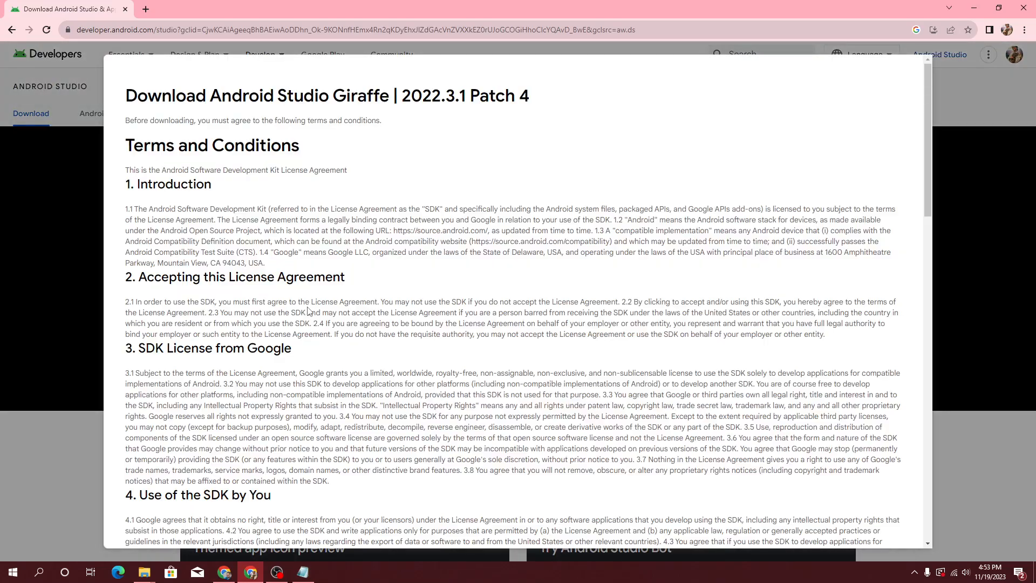
scroll(761, 426, down, 20)
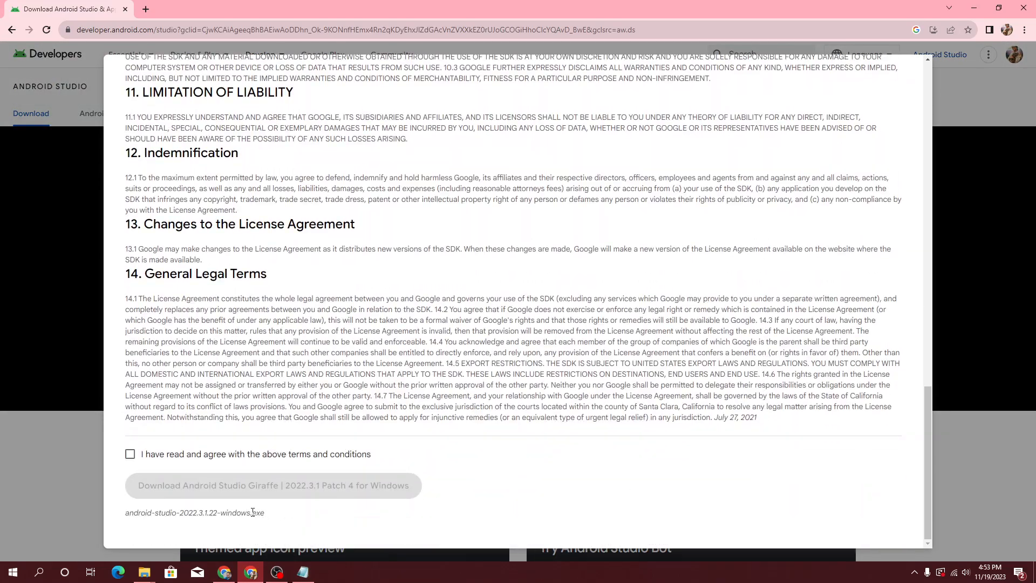
click(135, 456)
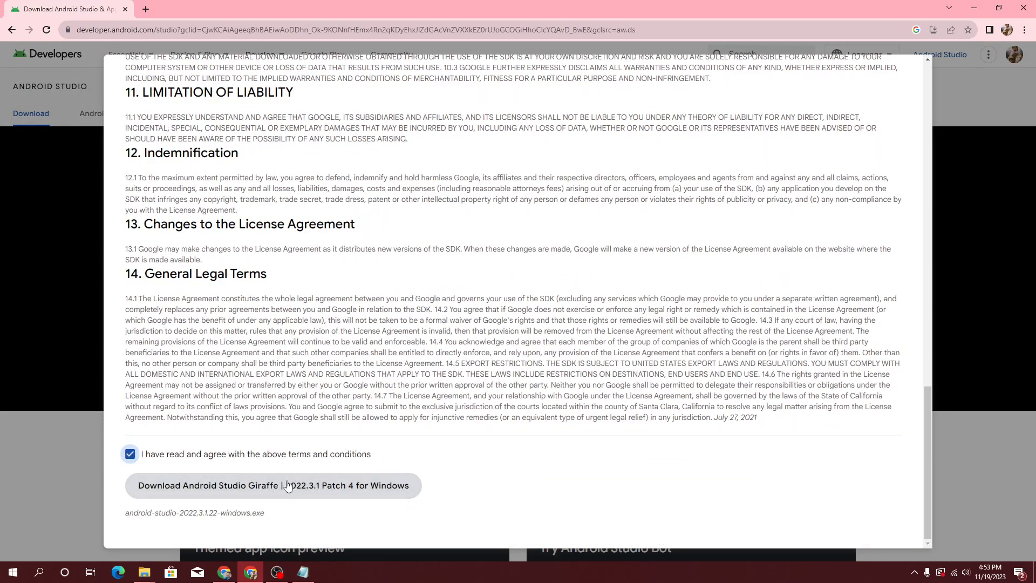
click(956, 128)
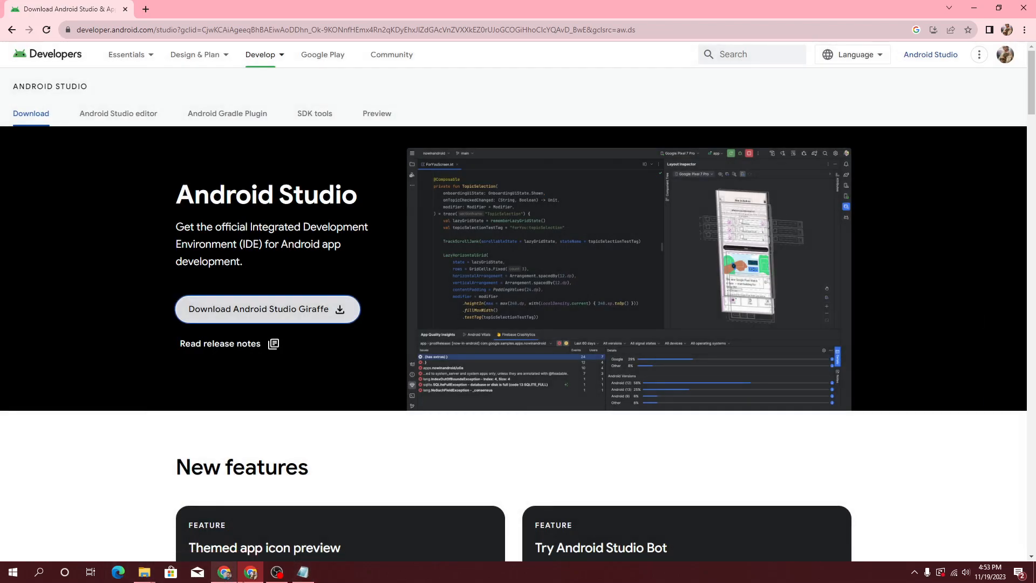
Run android-studio-2022.3.1.19-windows.exe from the Android studio folder and proceed to the install location with Android Virtual Device included.
mouse_move(145, 571)
click(86, 544)
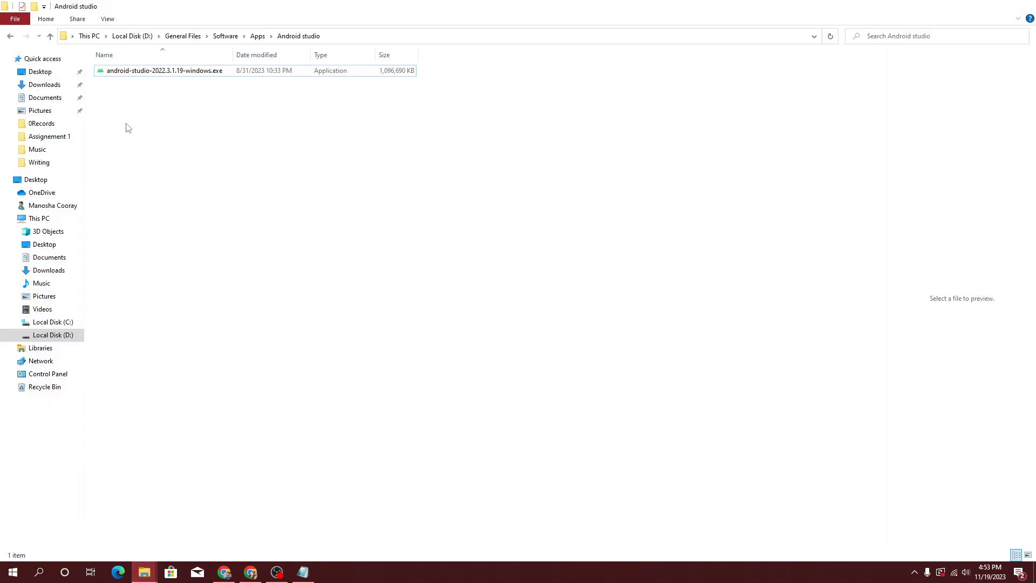
double_click(170, 71)
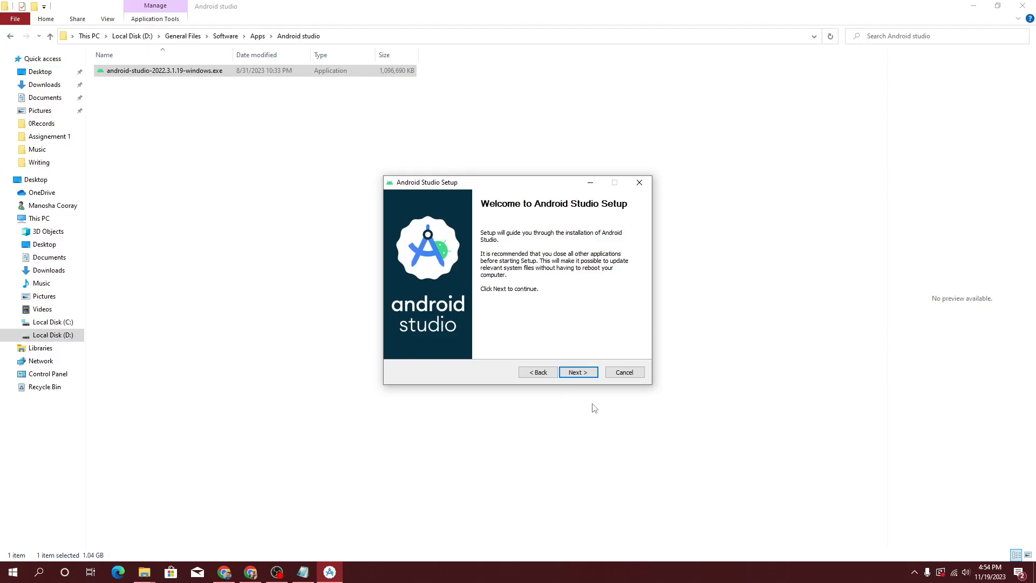
click(578, 373)
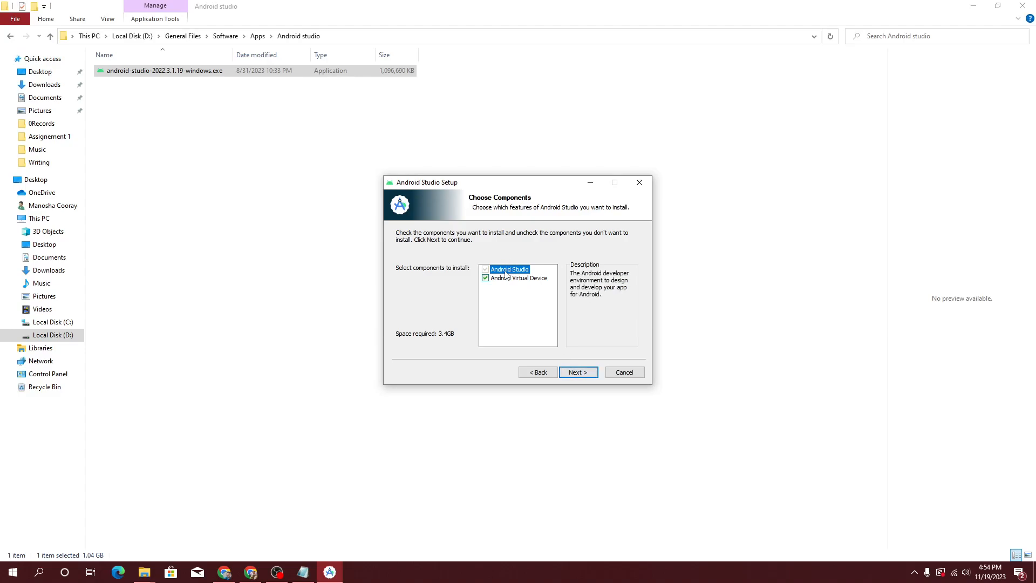
click(577, 375)
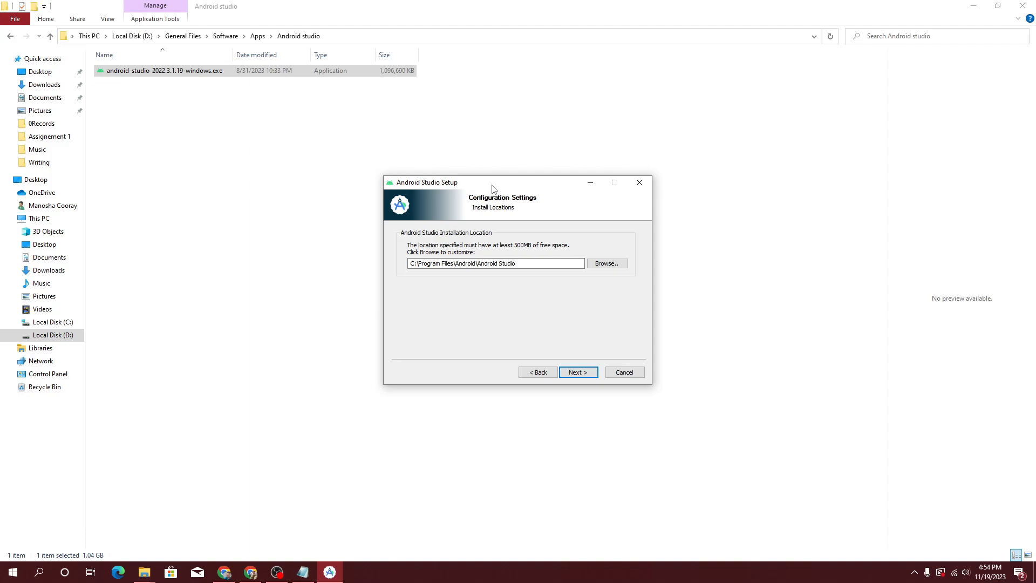
Examine the Windows Features list in Control Panel for the virtualization options, and leave it without changing anything.
click(38, 572)
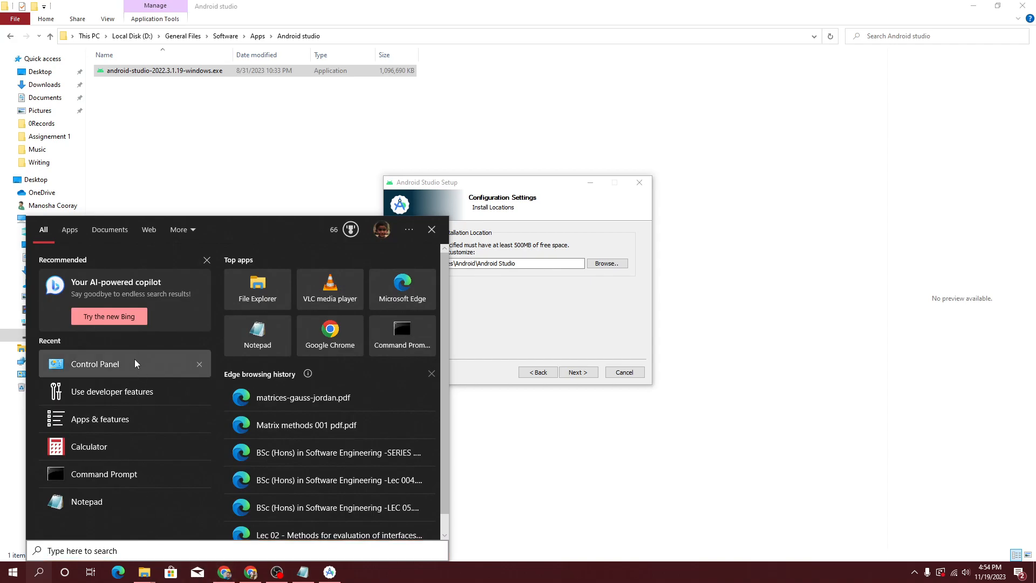
click(135, 361)
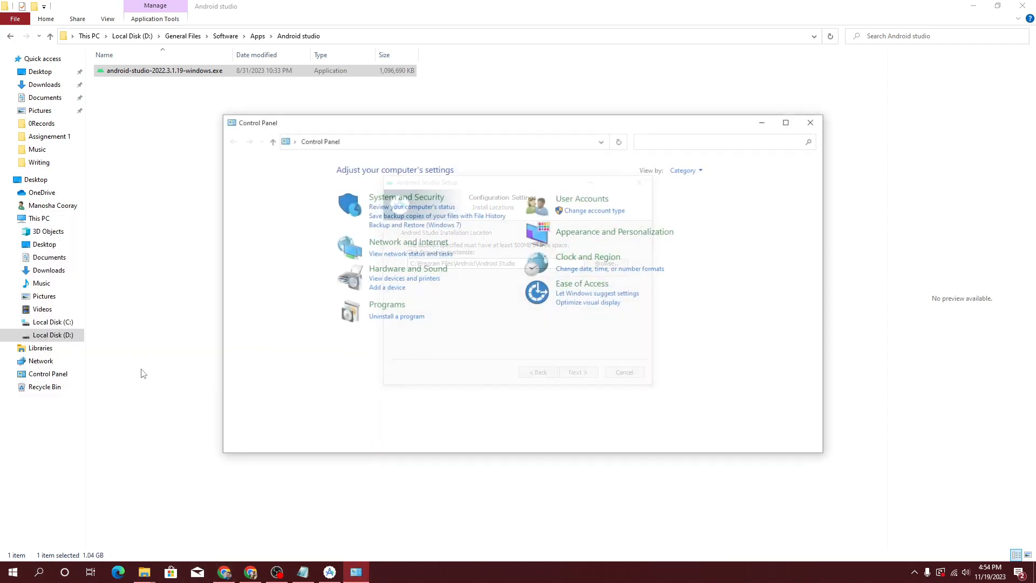
click(387, 310)
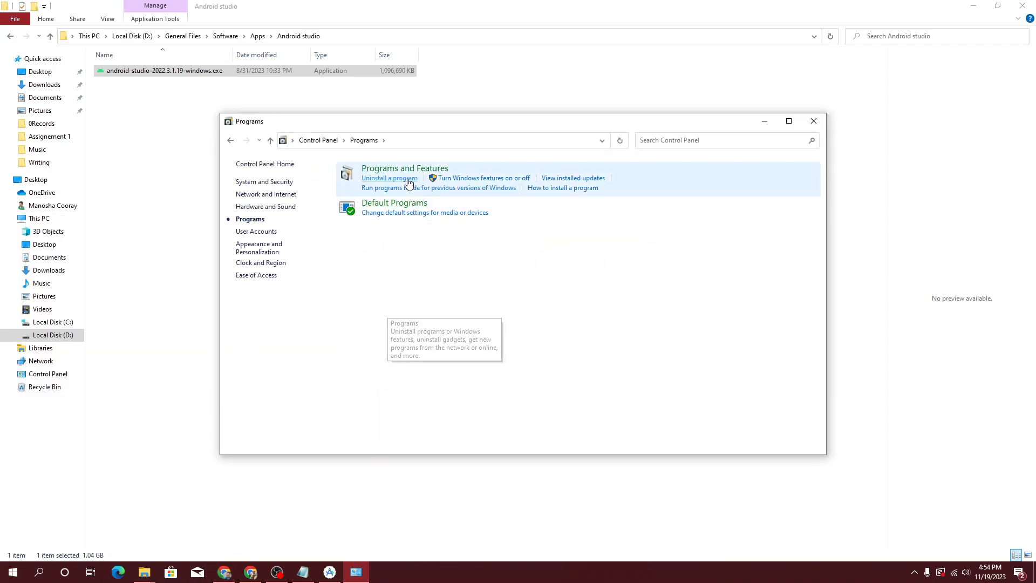
click(477, 179)
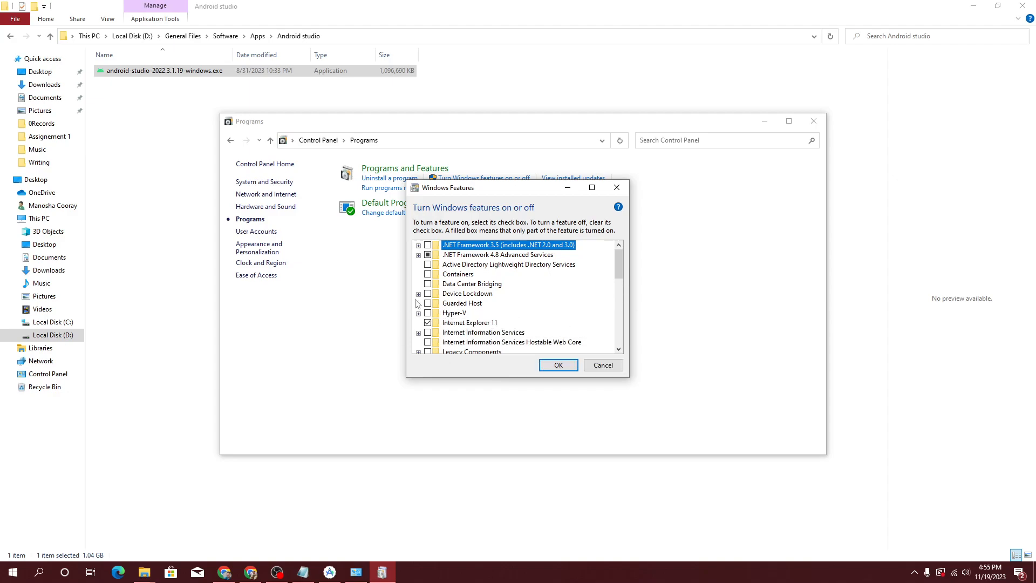
scroll(481, 323, down, 5)
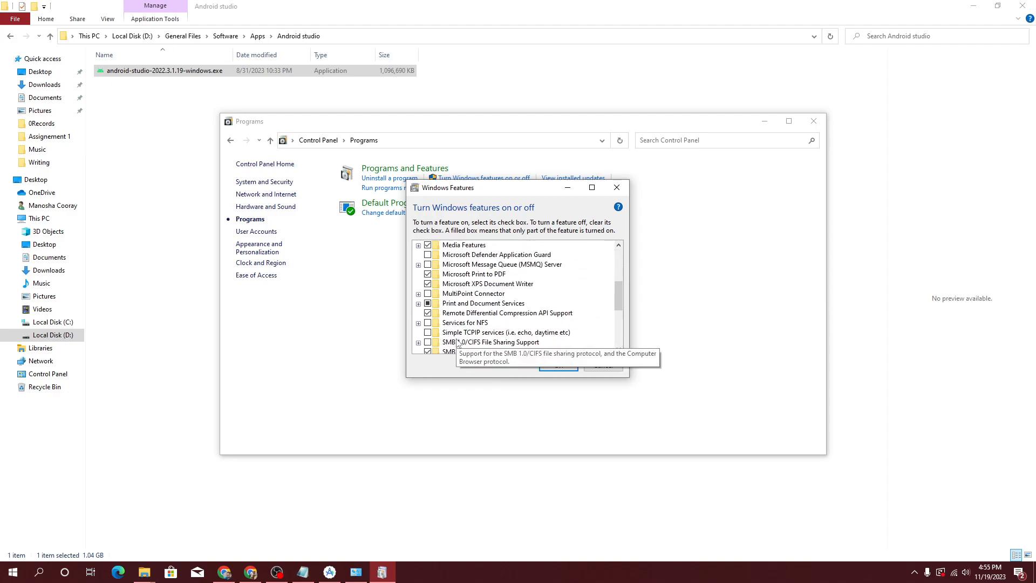
scroll(450, 348, down, 2)
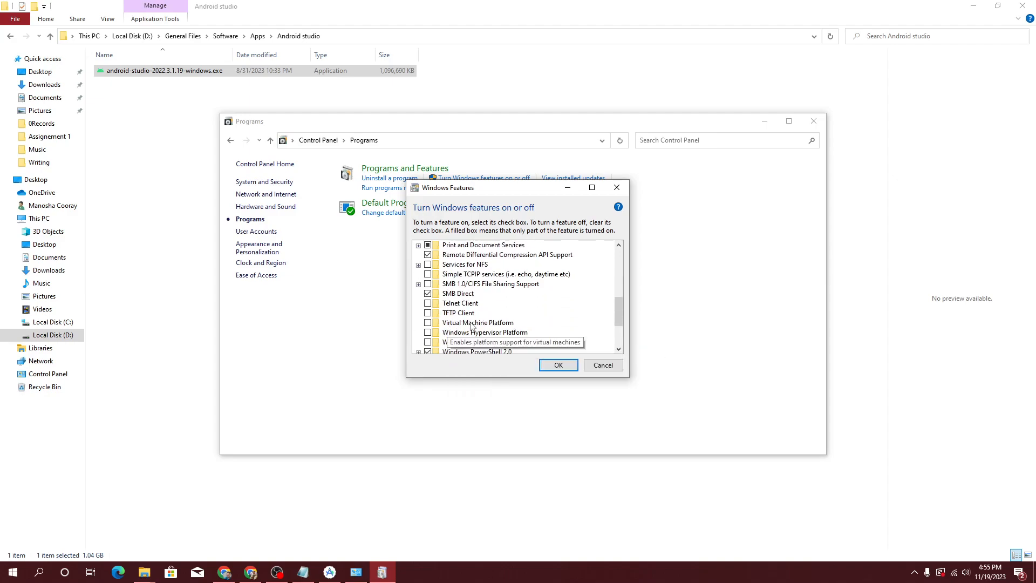
scroll(458, 340, up, 7)
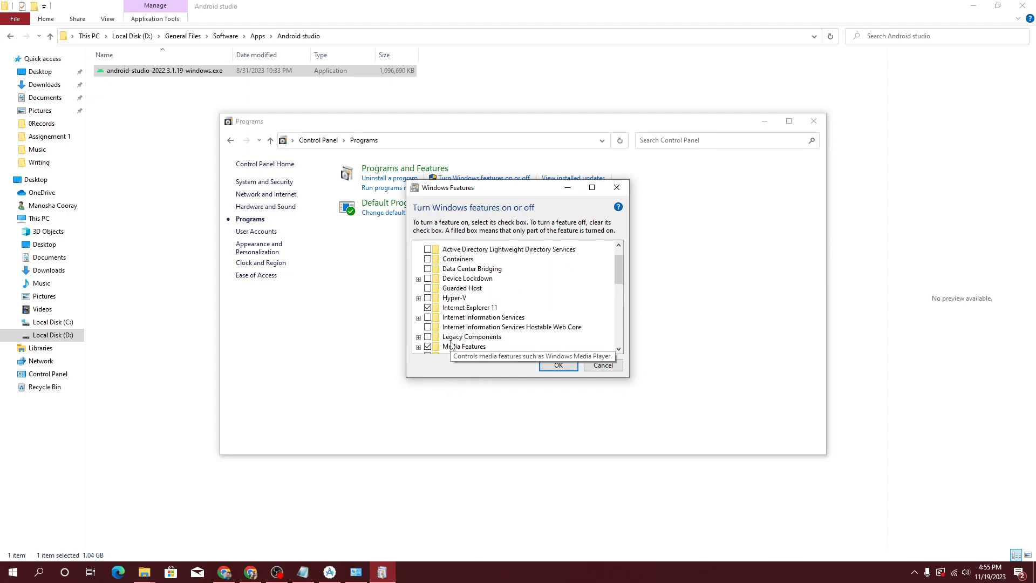
scroll(451, 346, down, 4)
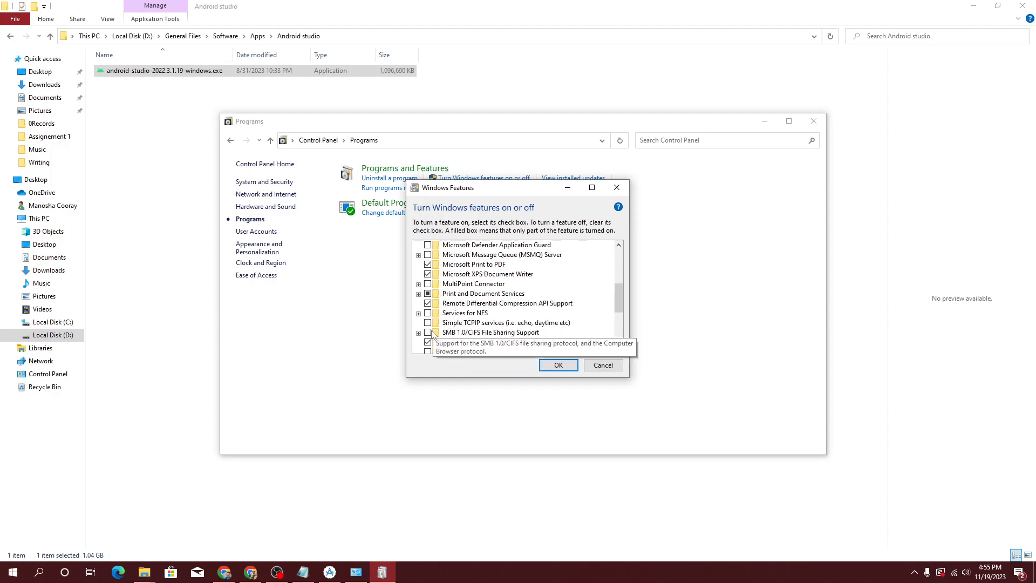
scroll(485, 351, down, 2)
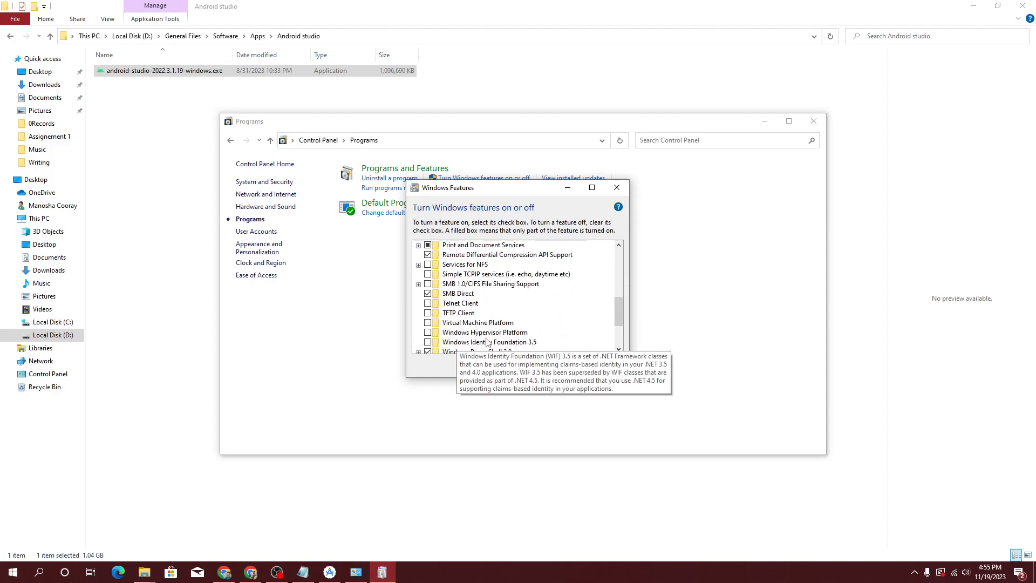
scroll(485, 343, down, 1)
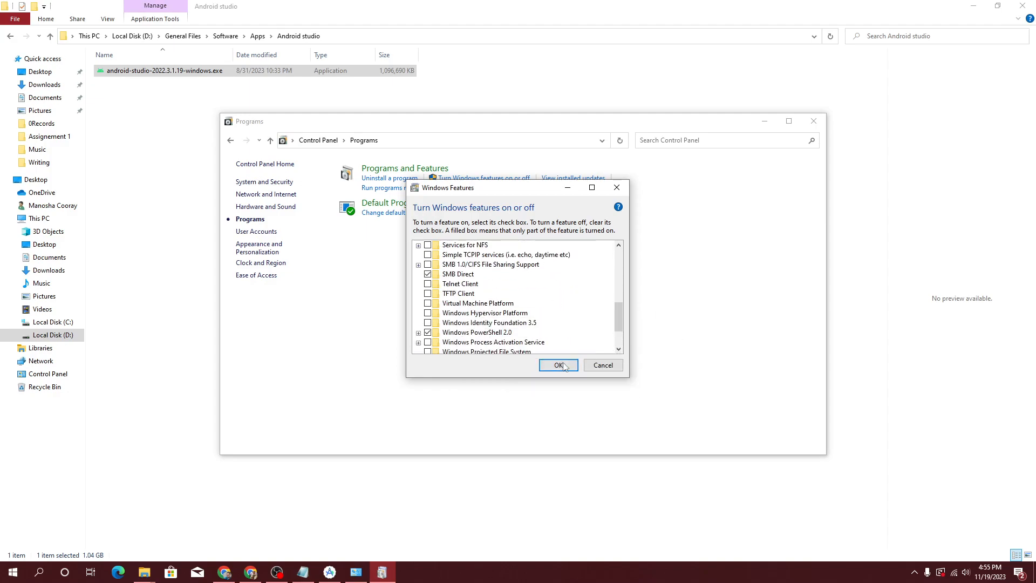
click(609, 370)
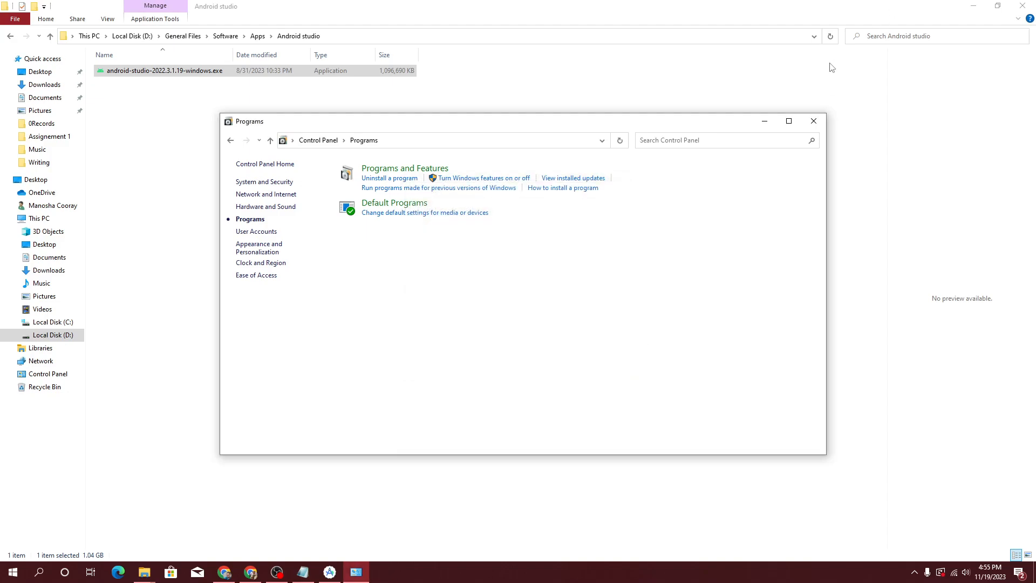
click(813, 121)
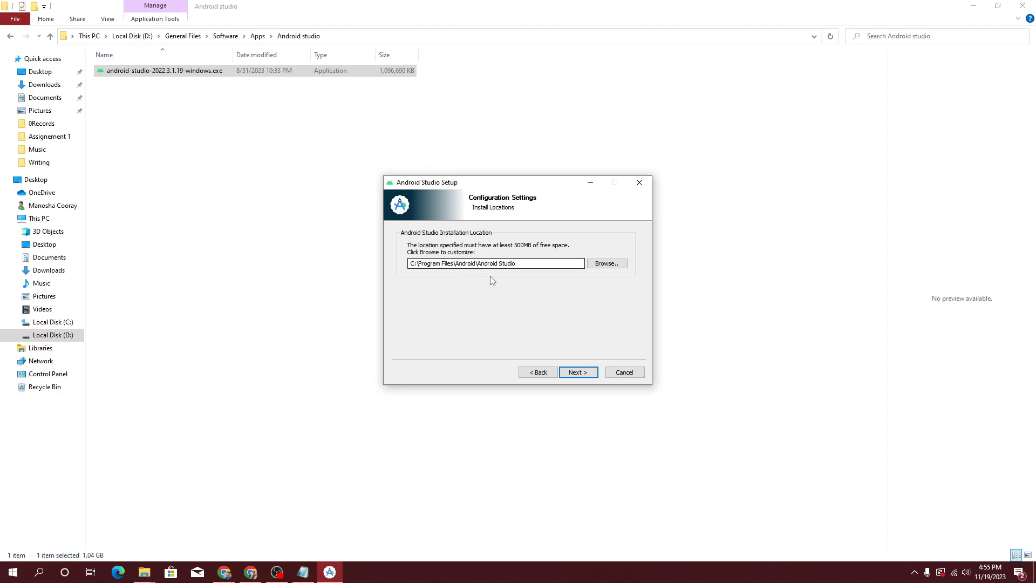
Create a folder named Applications on Local Disk (D:) and choose it as the Android Studio installation location.
click(611, 263)
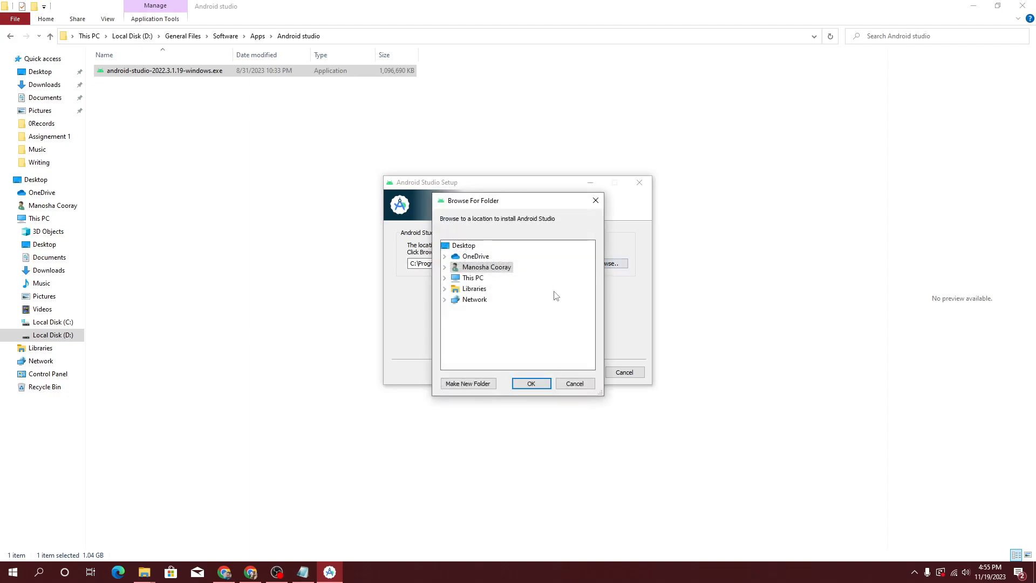
click(444, 277)
scroll(477, 336, down, 1)
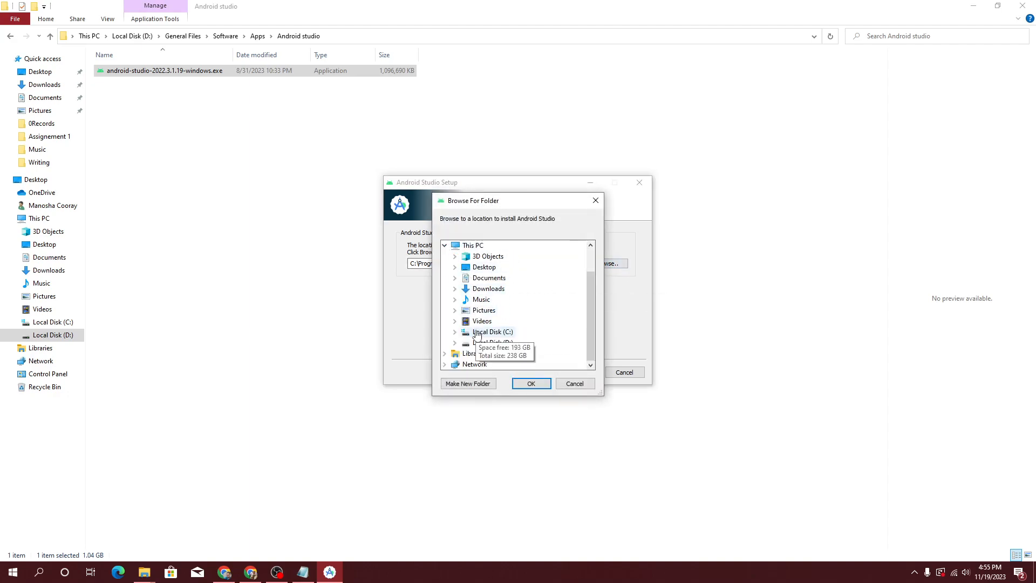
click(489, 343)
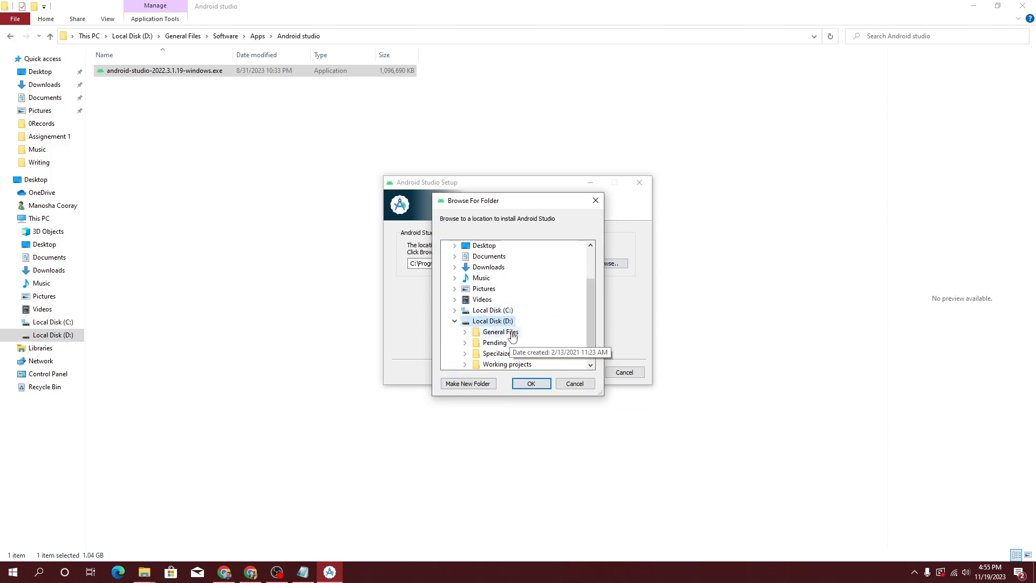
scroll(512, 336, down, 1)
click(468, 384)
text(App)
key(BackSpace)
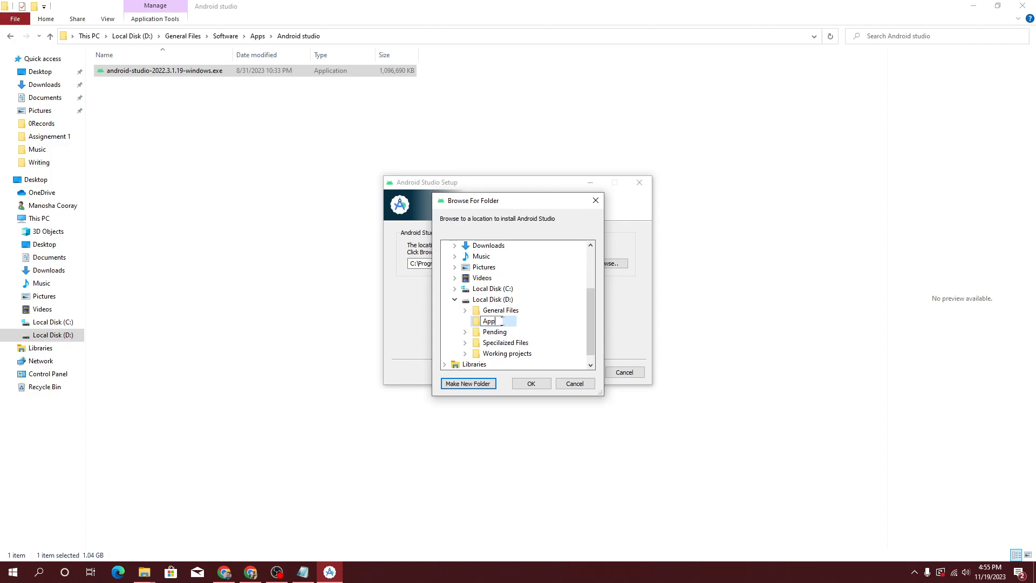
text(lications)
click(532, 383)
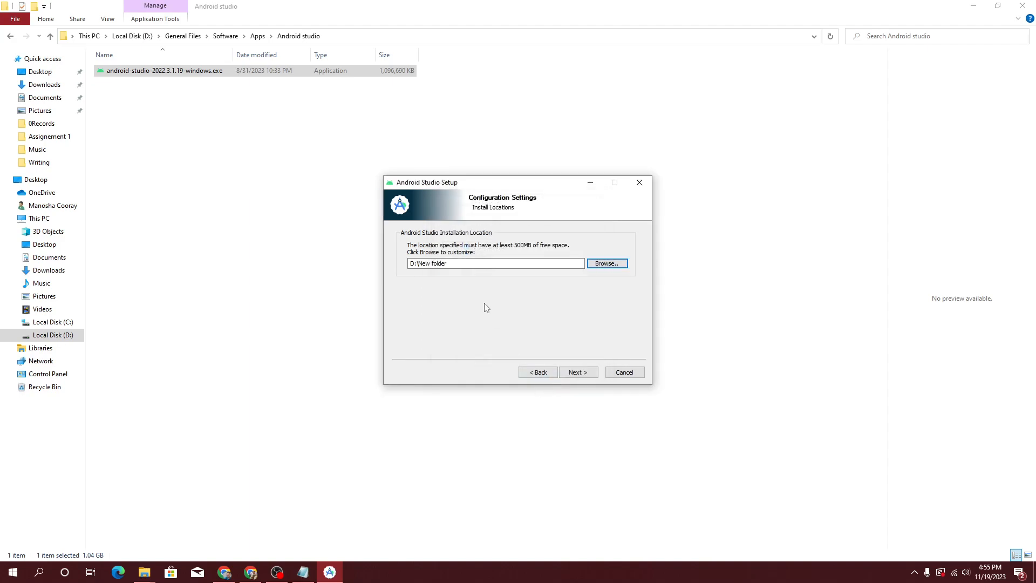
Change the installation location to the Applications folder on Local Disk (D:) and continue to the Start Menu folder choice.
drag(460, 266, 419, 266)
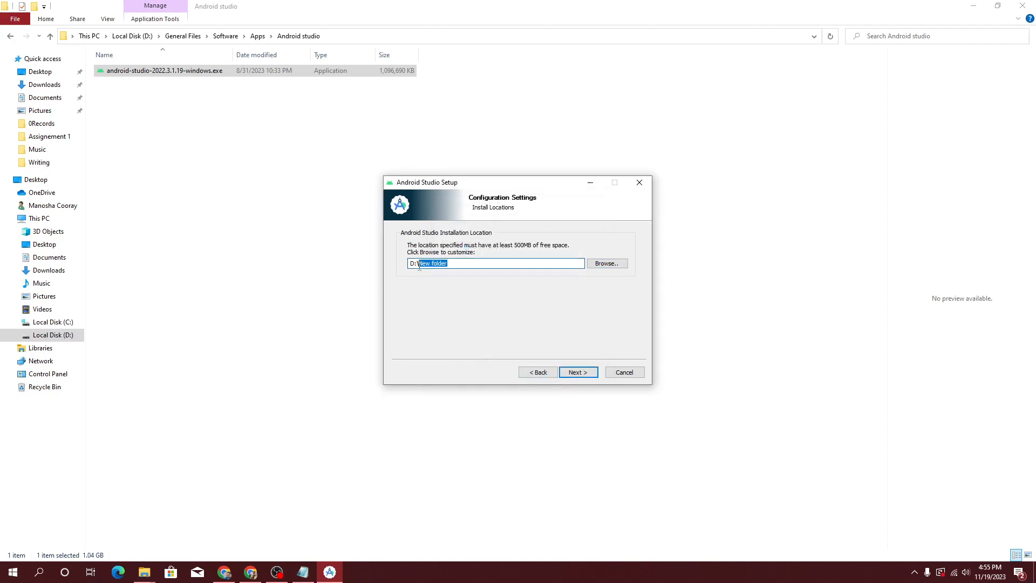
key(BackSpace)
click(594, 264)
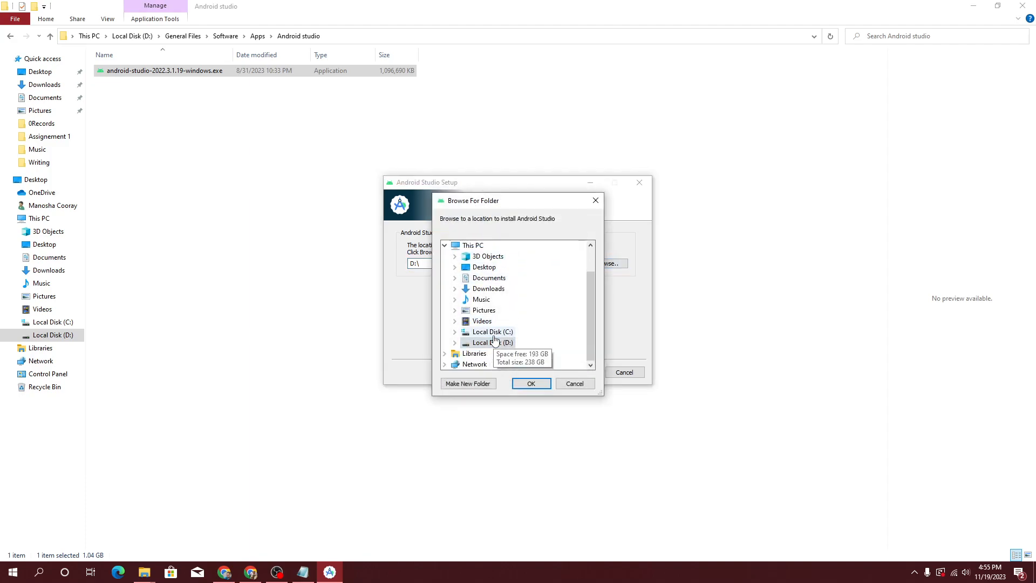
click(501, 321)
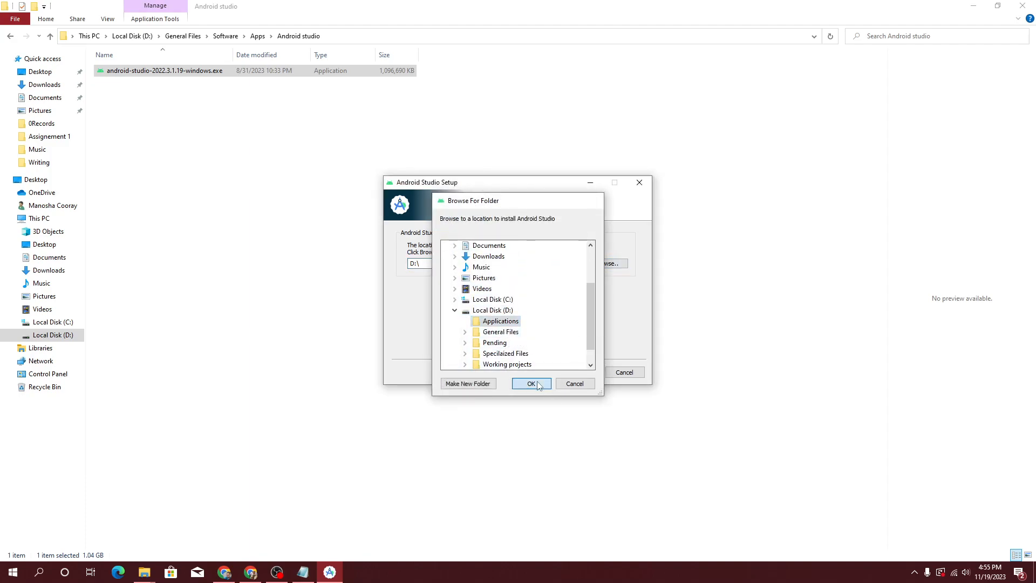
click(540, 382)
click(577, 373)
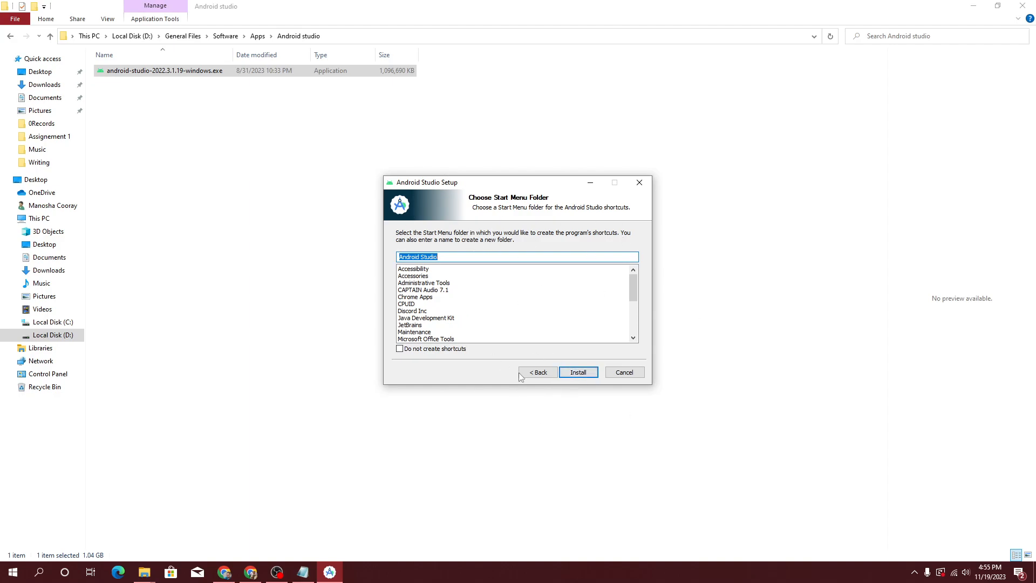
Install with Android Studio as the Start Menu folder, and finish the setup with Start Android Studio enabled.
click(584, 377)
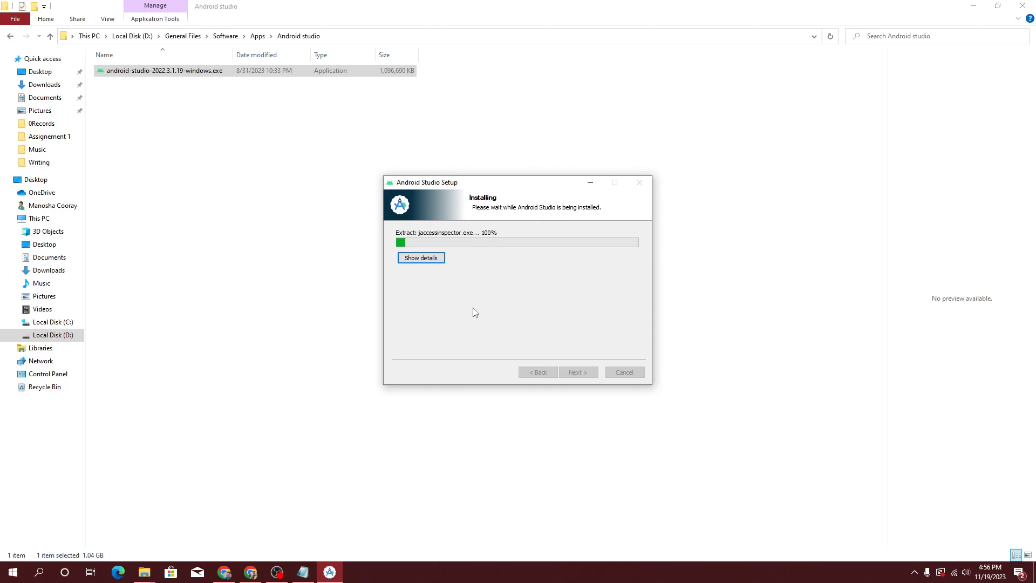
key(alt)
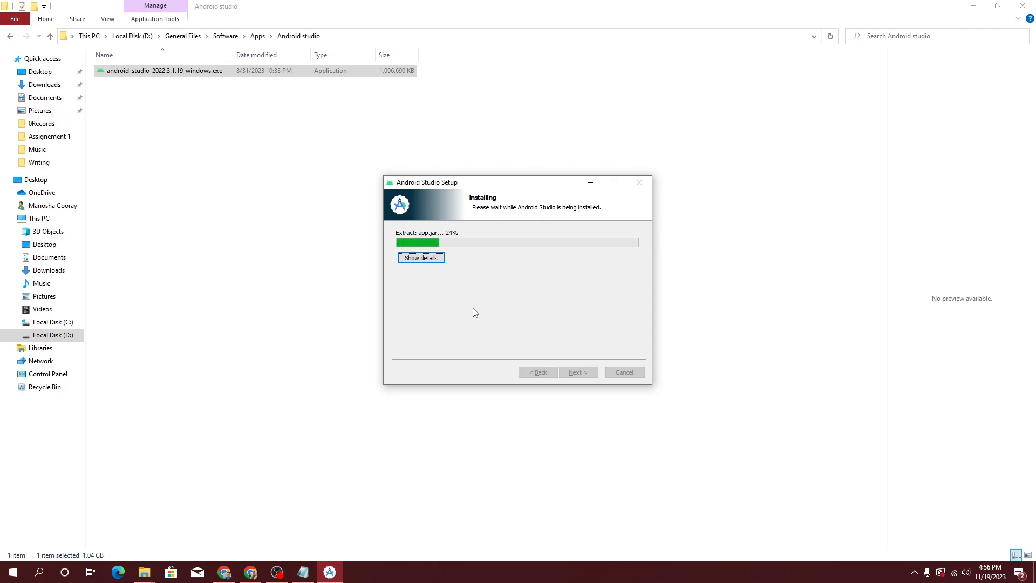
click(435, 503)
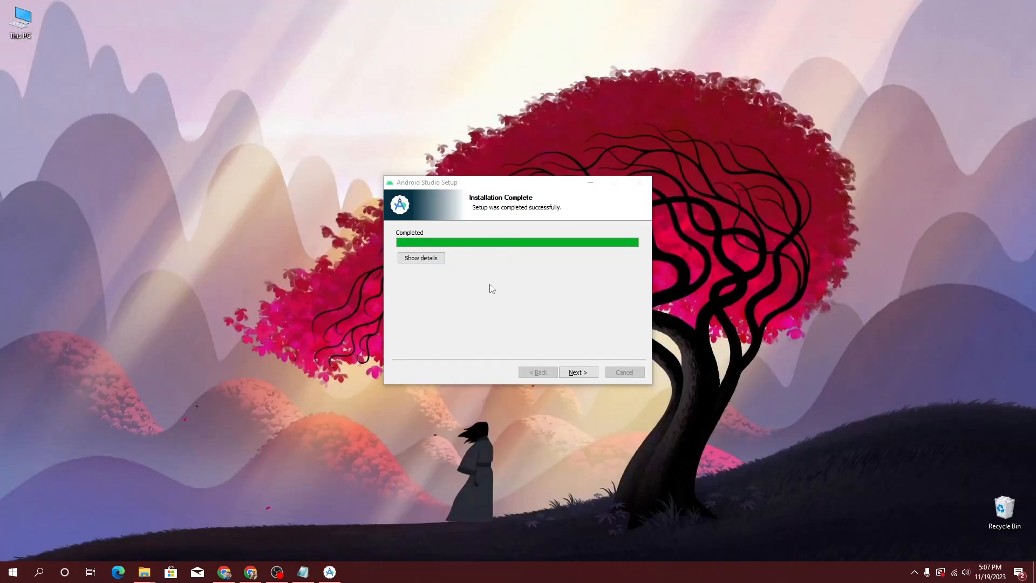
click(419, 259)
click(576, 371)
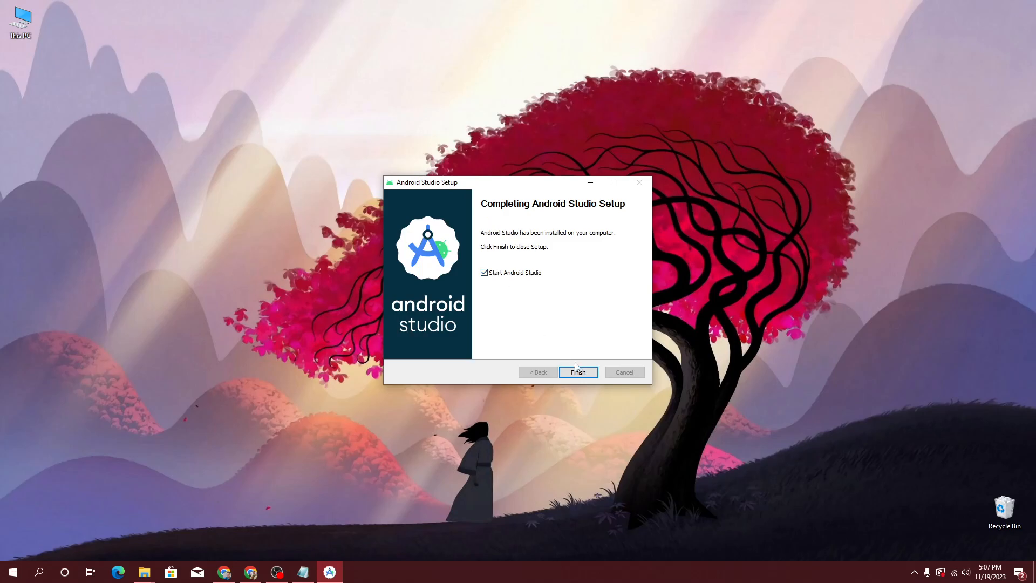
click(578, 373)
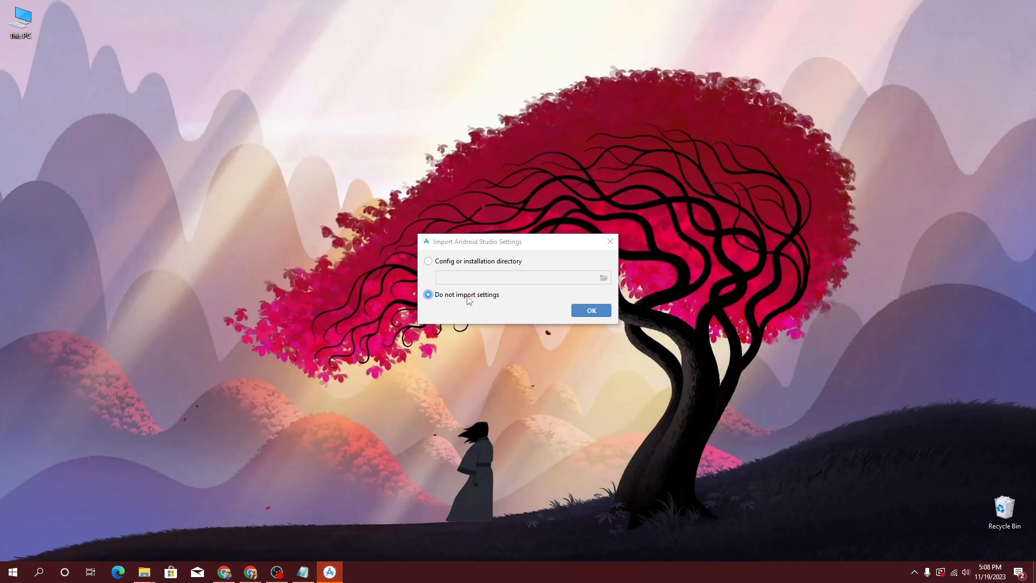
Choose not to import settings or send usage statistics, and proceed past the Setup Wizard's welcome page.
click(592, 310)
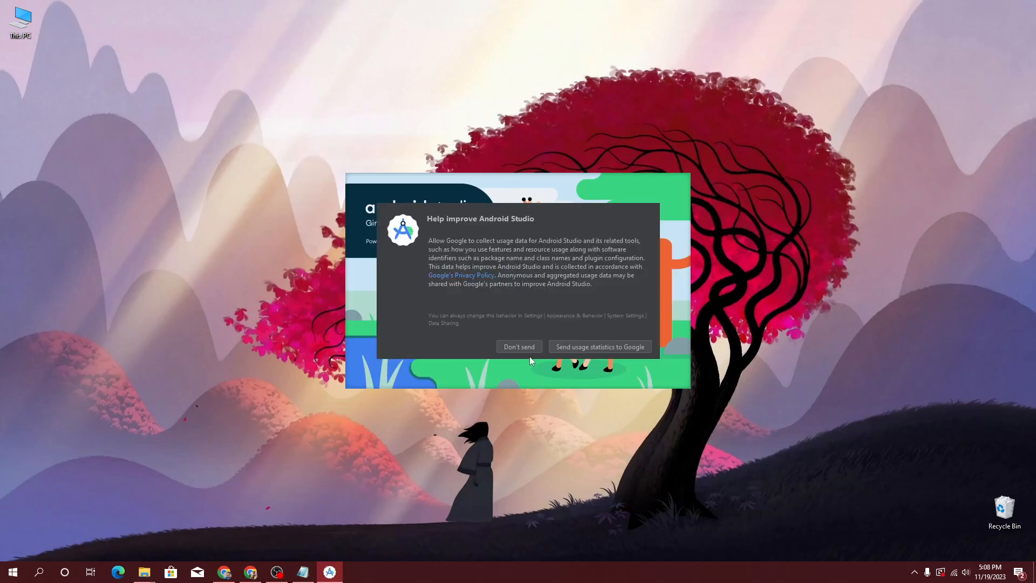
click(516, 348)
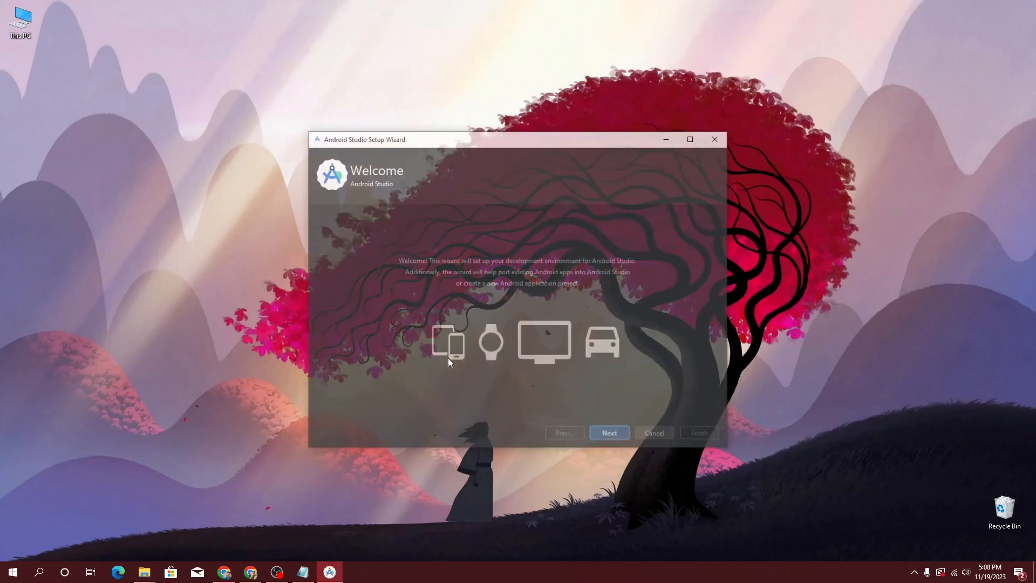
click(620, 435)
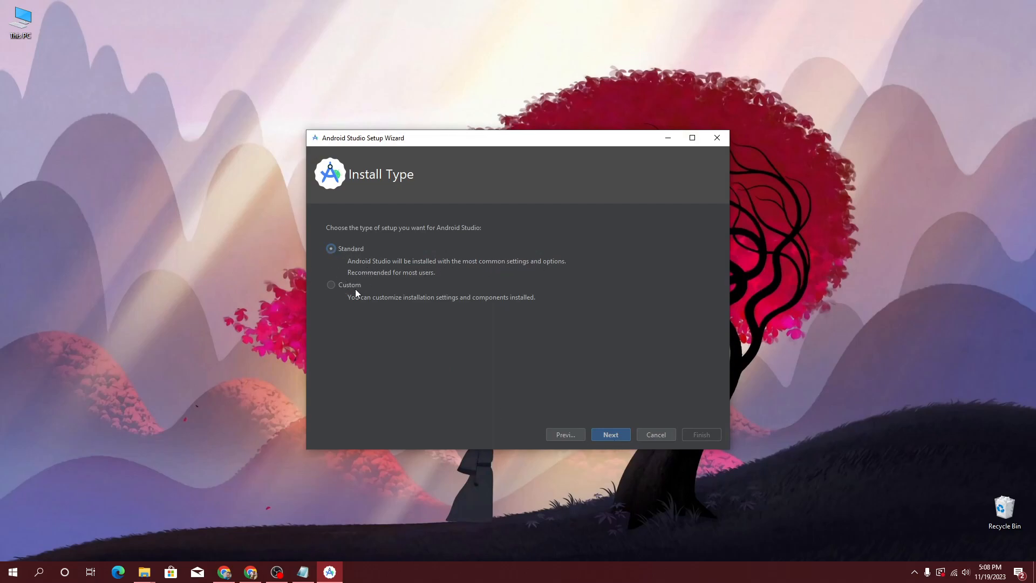
Select the Standard install type with the Darcula theme, and review the listed SDK settings before continuing to the licenses.
click(620, 434)
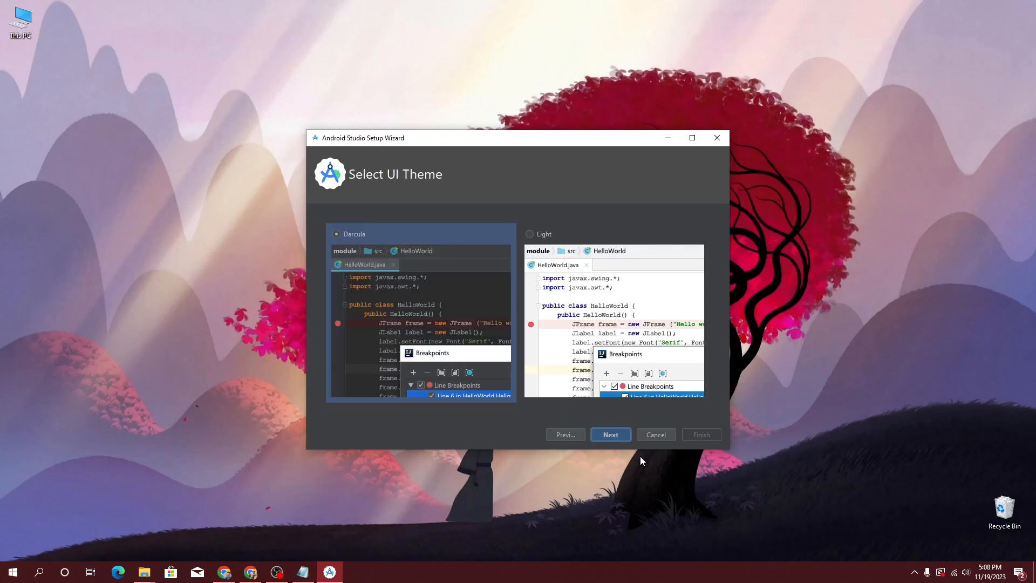
click(619, 432)
scroll(421, 303, down, 1)
scroll(421, 303, up, 5)
scroll(387, 310, down, 5)
scroll(387, 315, up, 4)
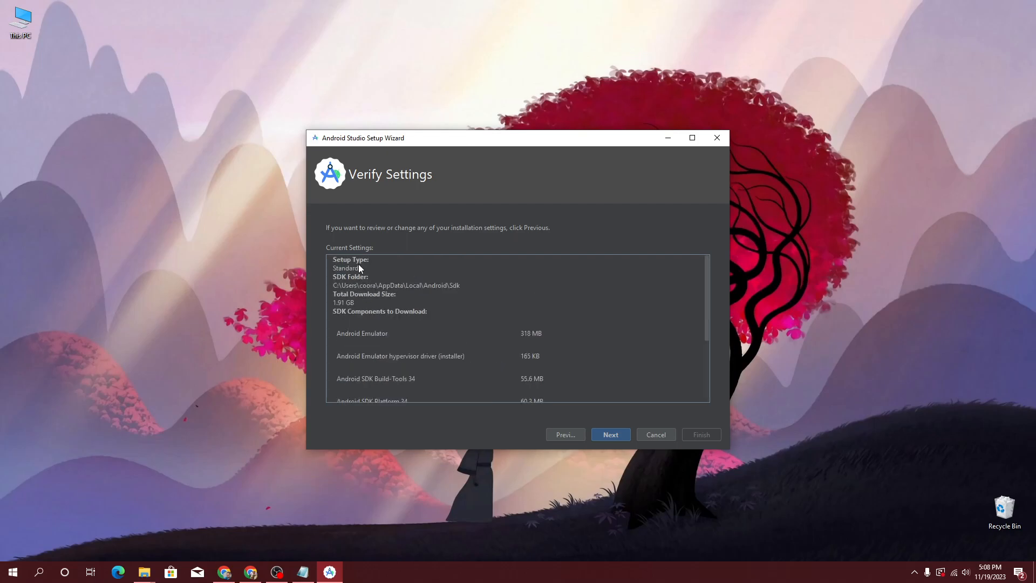
scroll(387, 366, down, 5)
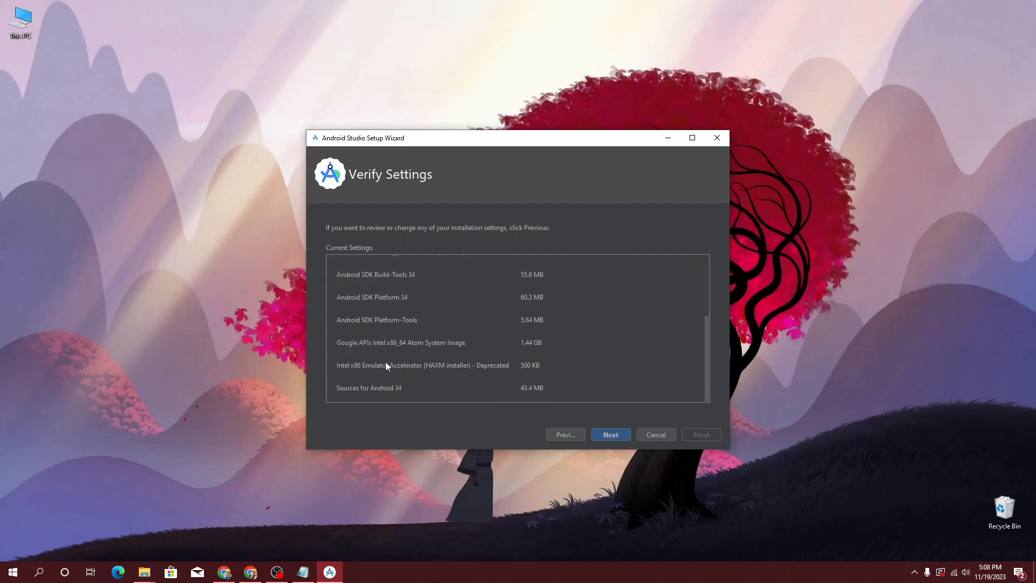
click(611, 436)
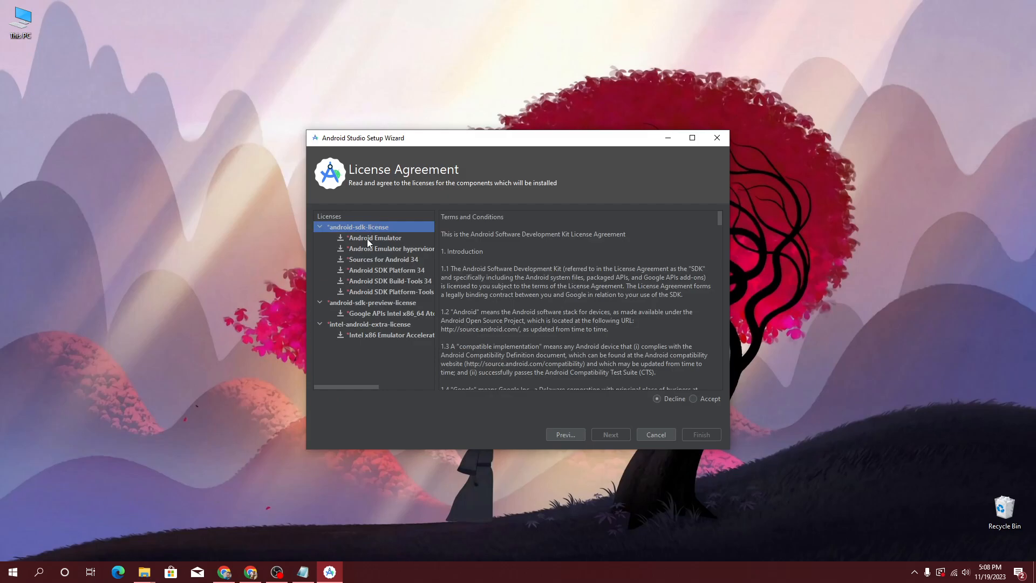
Accept the android-sdk-license, android-sdk-preview-license and intel-android-extra-license agreements, and start downloading the components.
scroll(566, 356, down, 2)
click(693, 399)
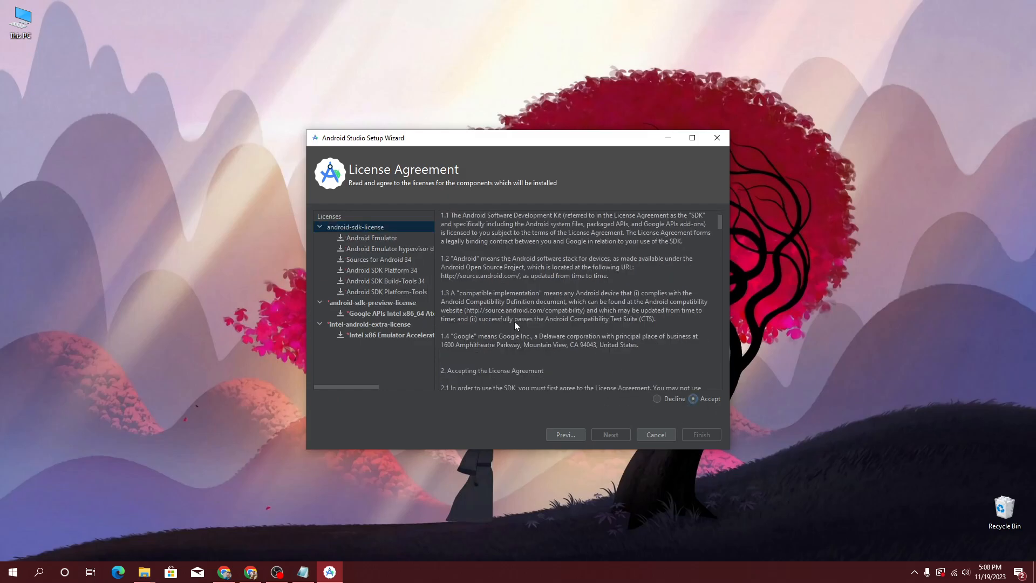
click(365, 301)
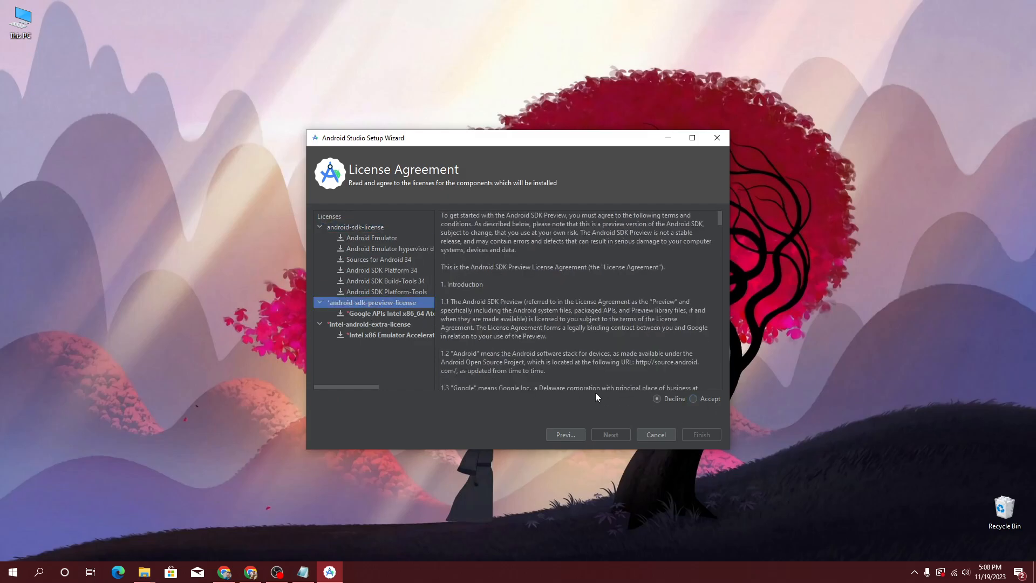
click(693, 399)
click(344, 326)
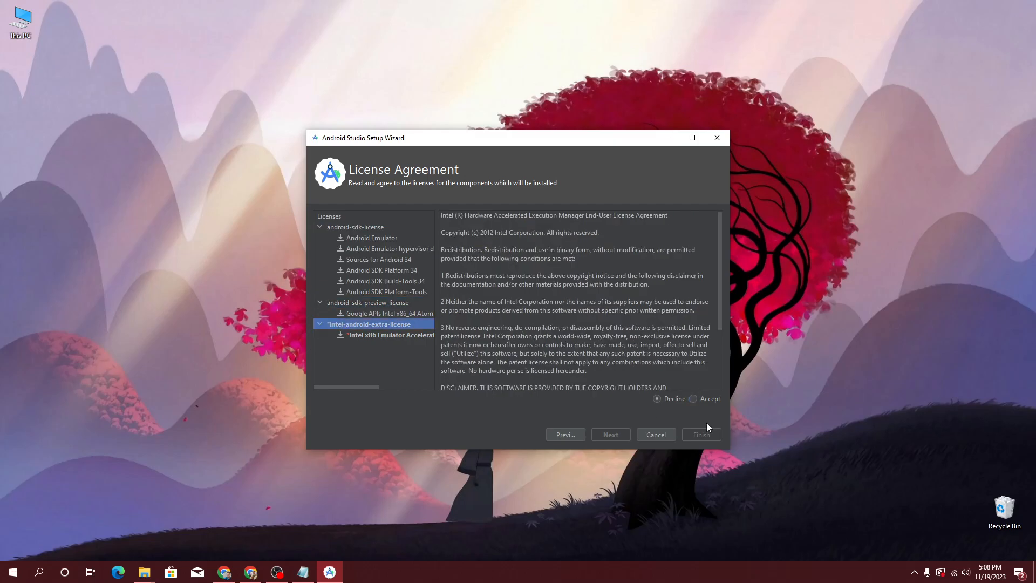
click(694, 400)
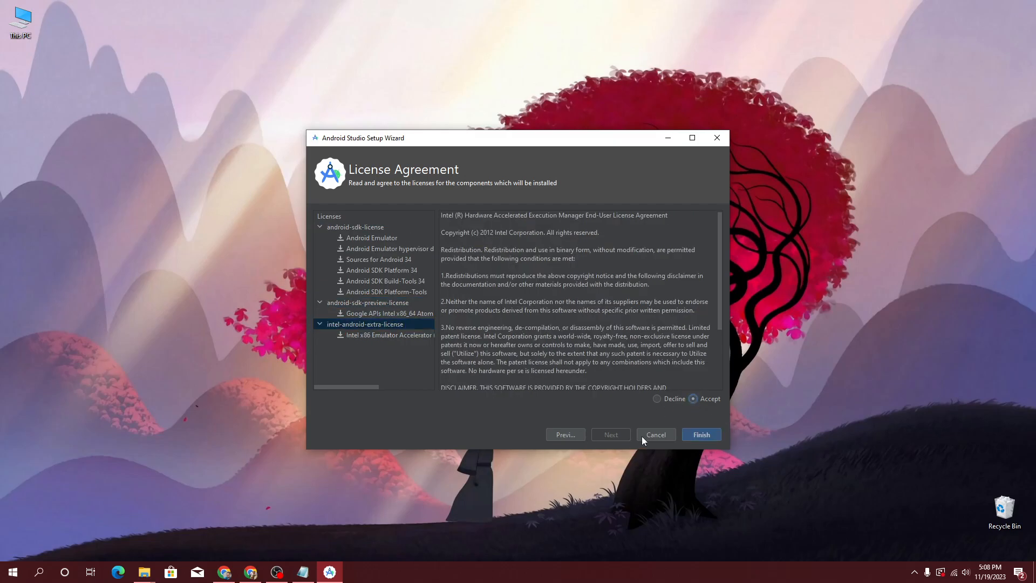
scroll(663, 354, down, 3)
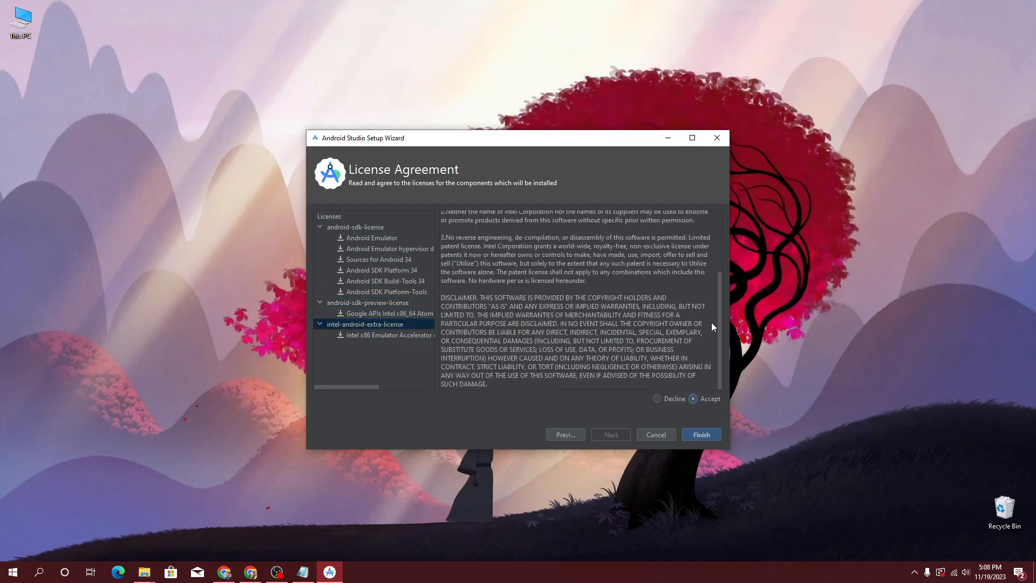
click(702, 435)
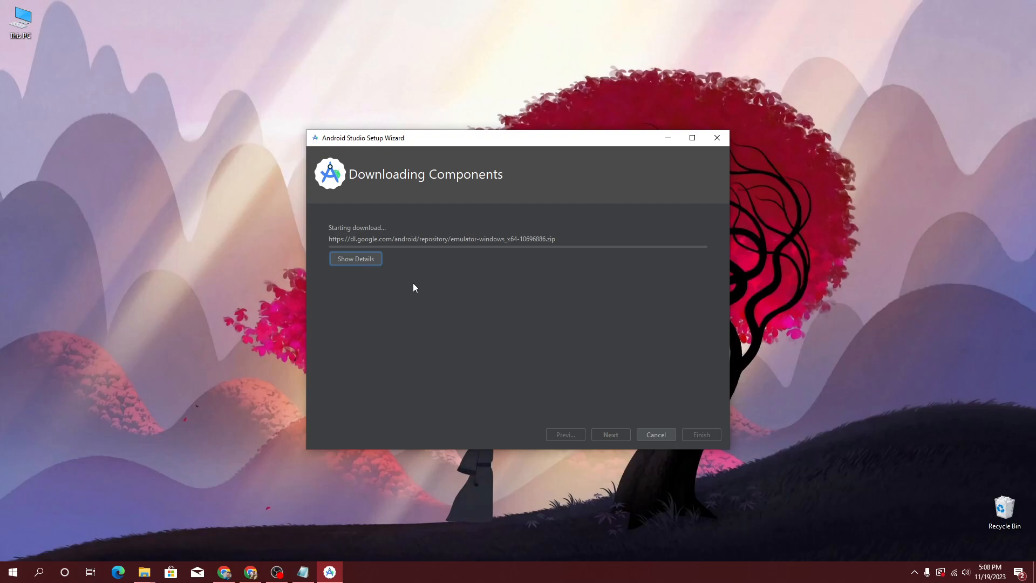
Review the component download log and finish the Setup Wizard.
click(69, 302)
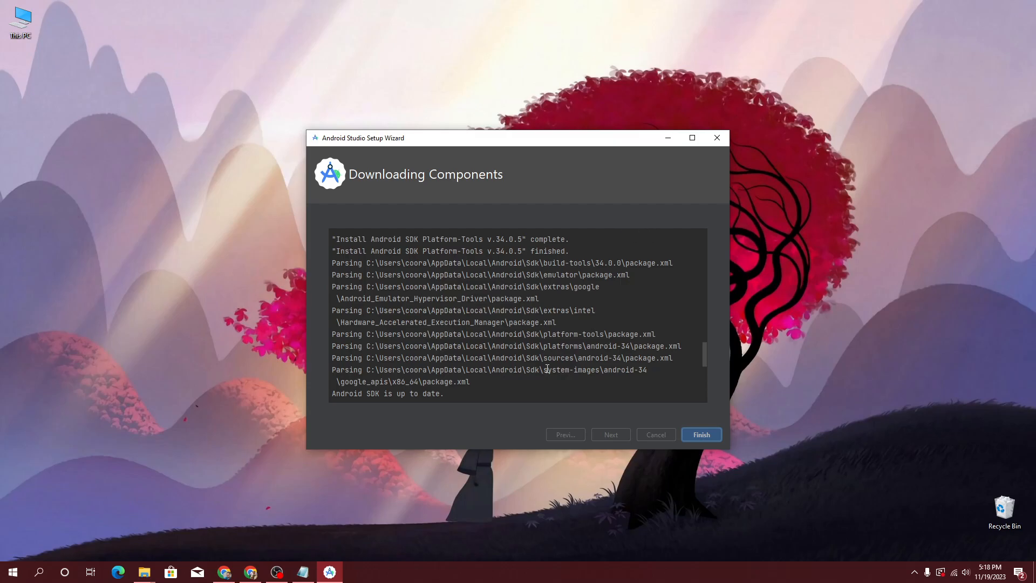
scroll(512, 355, down, 7)
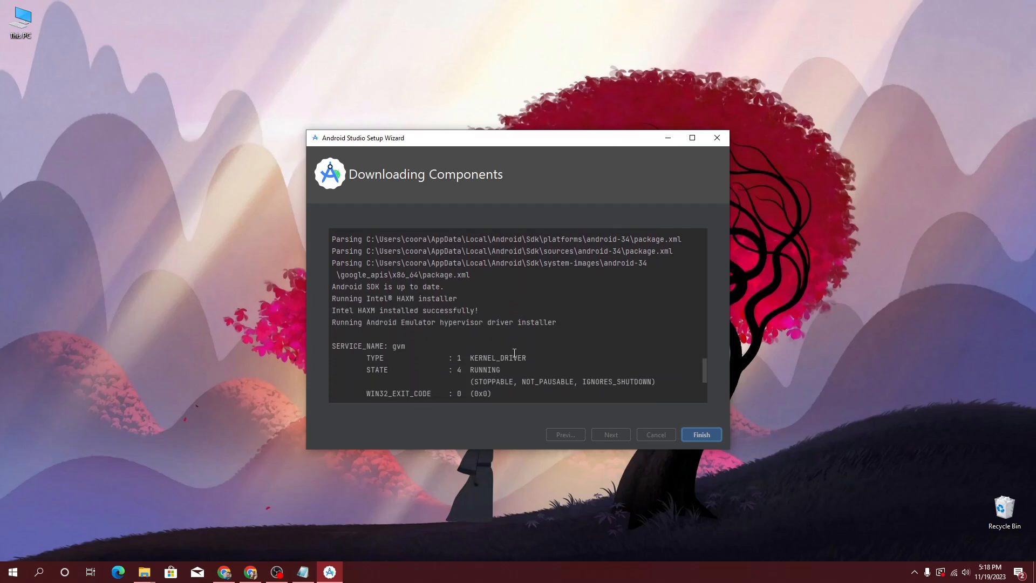
scroll(521, 348, up, 15)
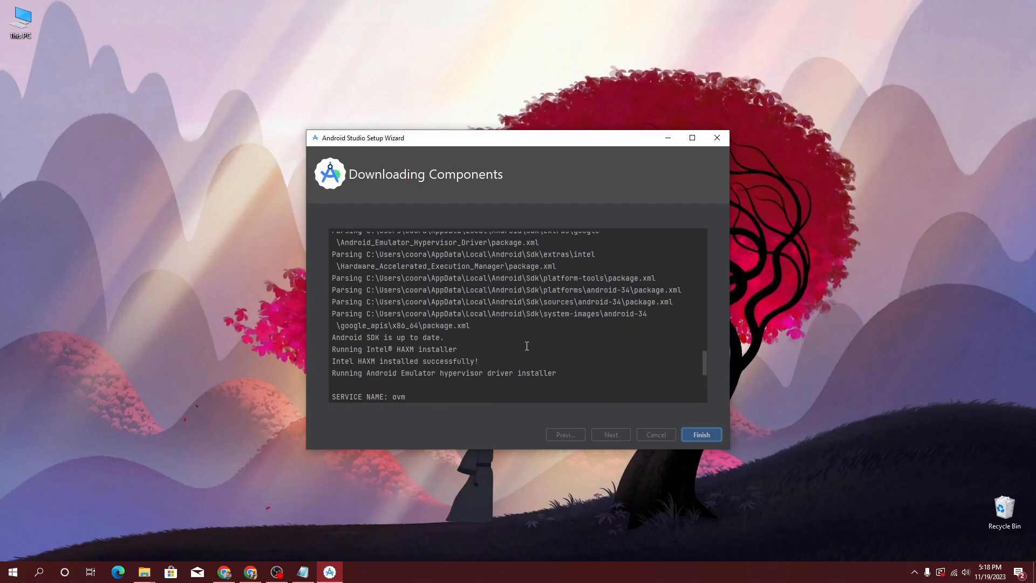
click(703, 435)
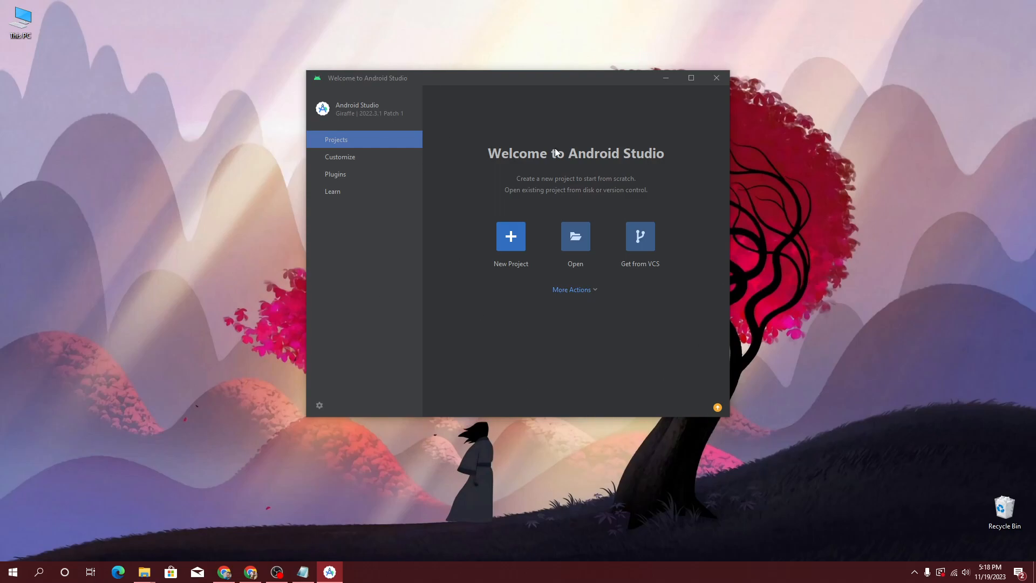
Start a new phone and tablet project from the Empty Views Activity template.
click(505, 245)
click(579, 286)
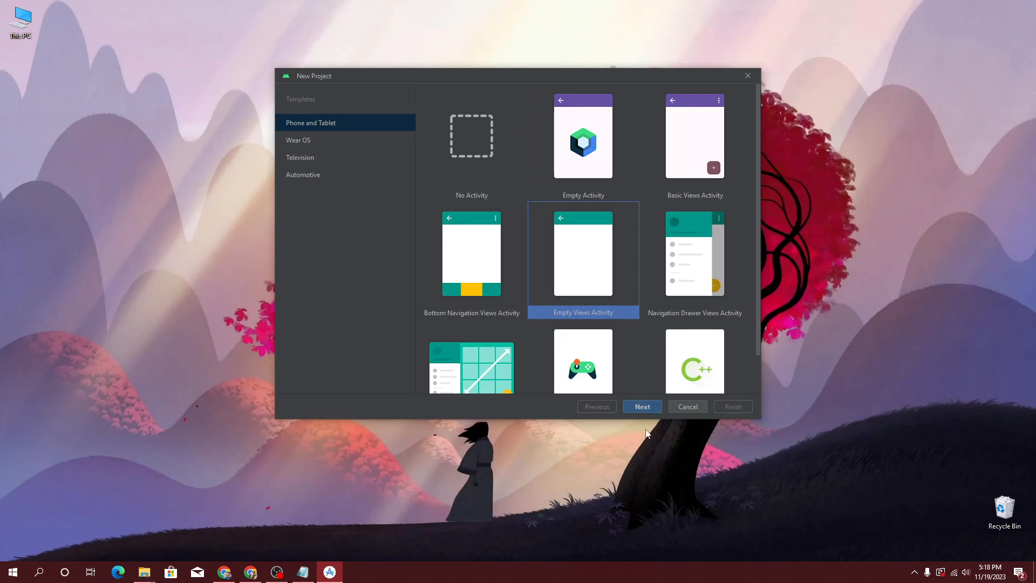
click(643, 406)
Name the new project my_test_app.
drag(478, 151, 342, 152)
text(my)t)
key(BackSpace)
text(y)t)
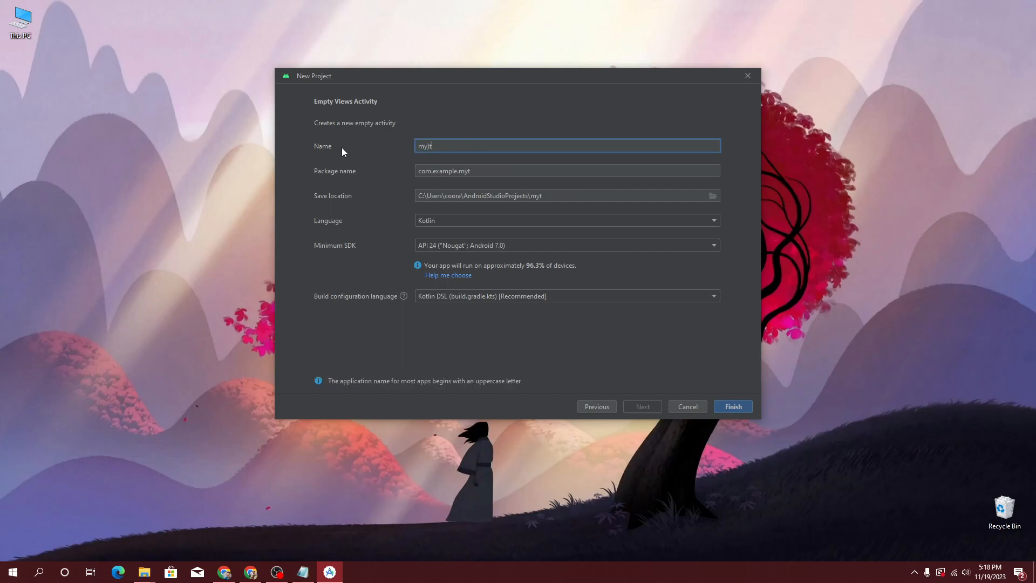
text(est_app)
key(BackSpace)
text(_)
Set the language to Java with Kotlin DSL as the build configuration language, and create the project.
click(442, 220)
click(442, 237)
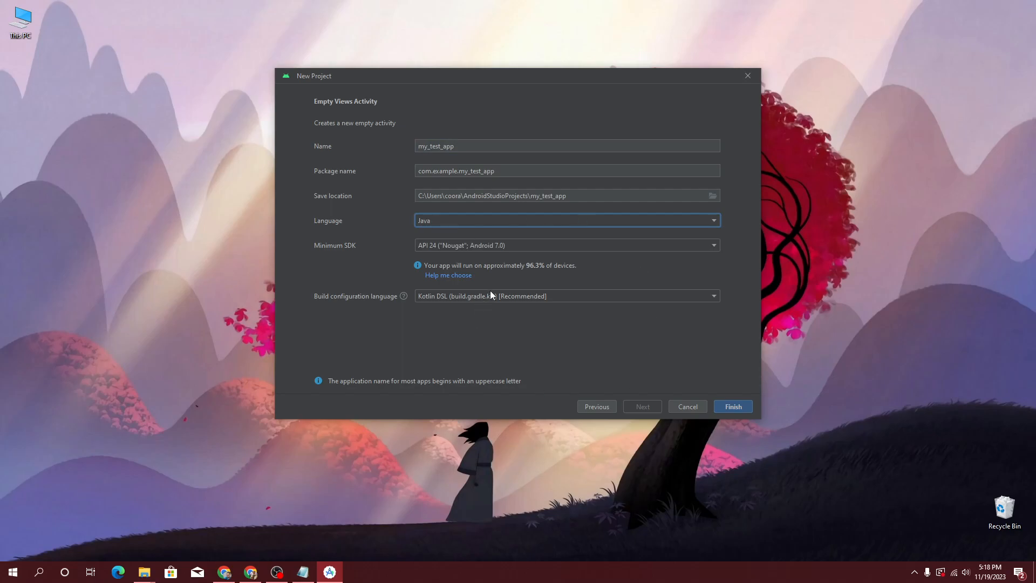
click(594, 290)
click(592, 289)
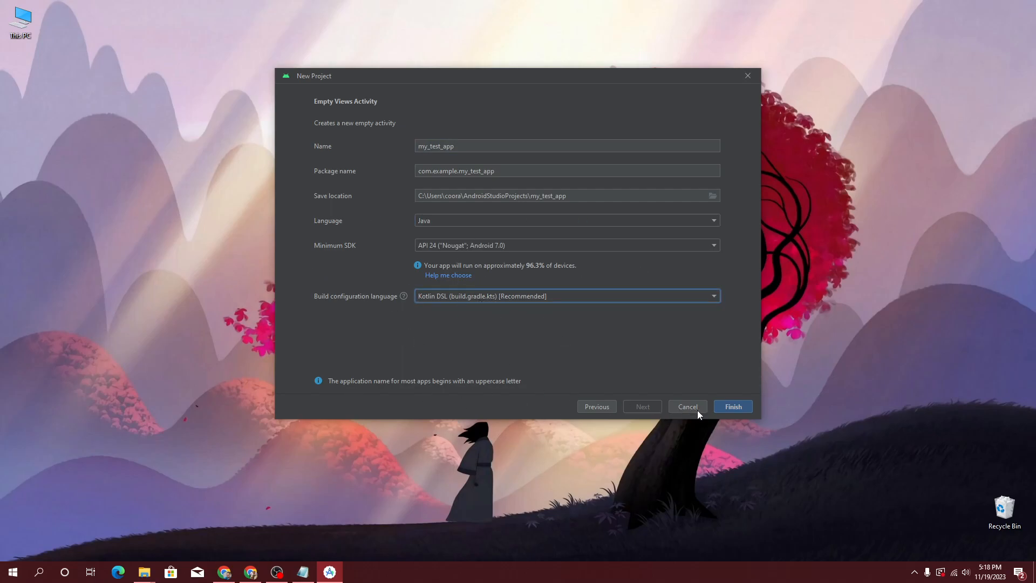
click(736, 407)
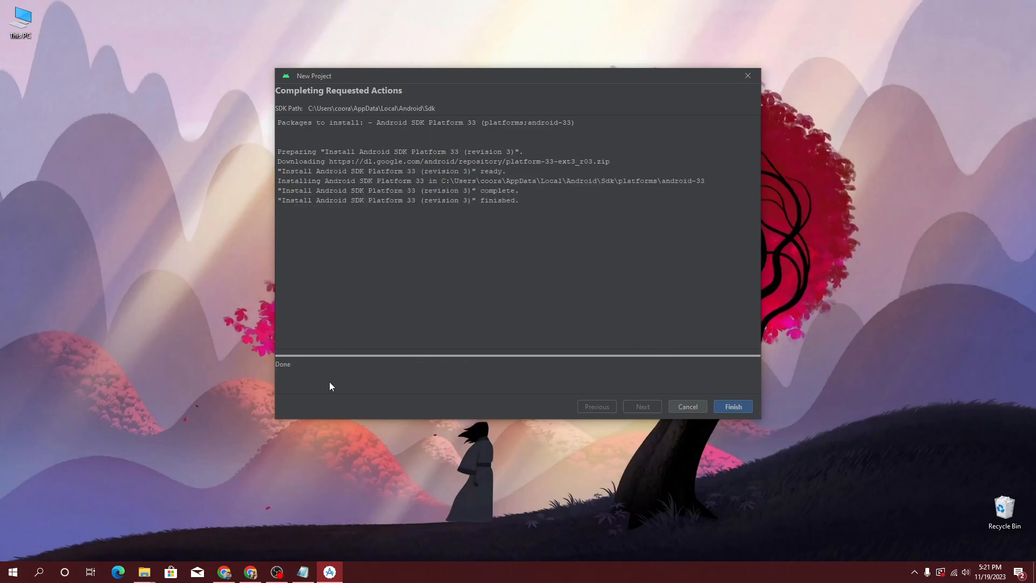
click(733, 407)
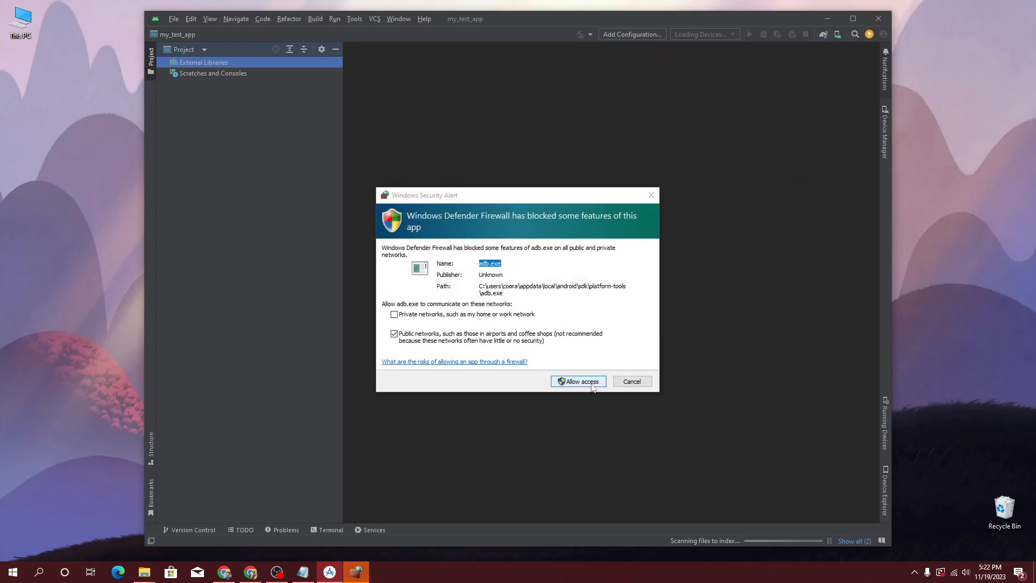
Allow adb.exe through the firewall on public networks, and show the project maximized without the What's New panel.
click(594, 382)
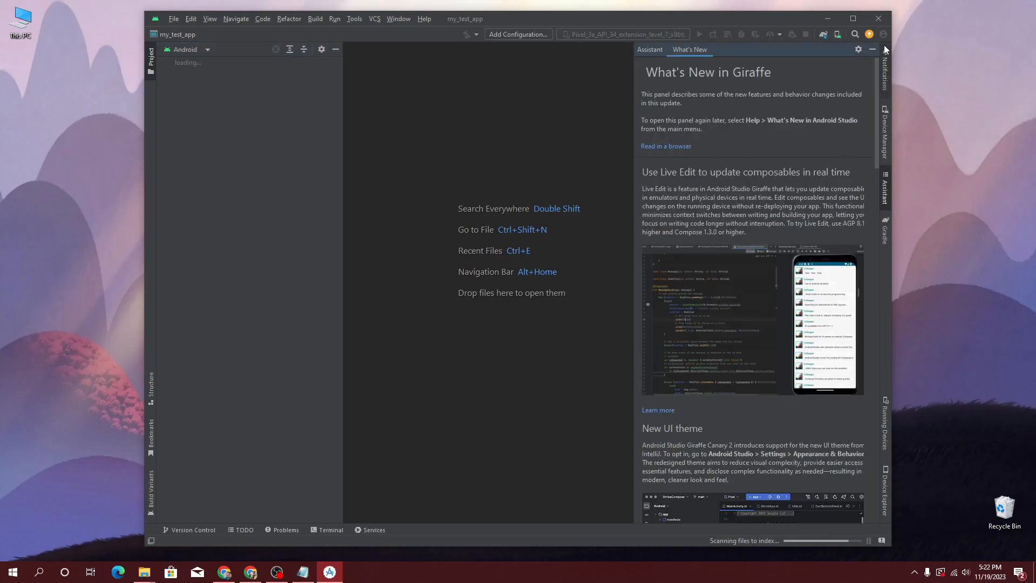
click(871, 51)
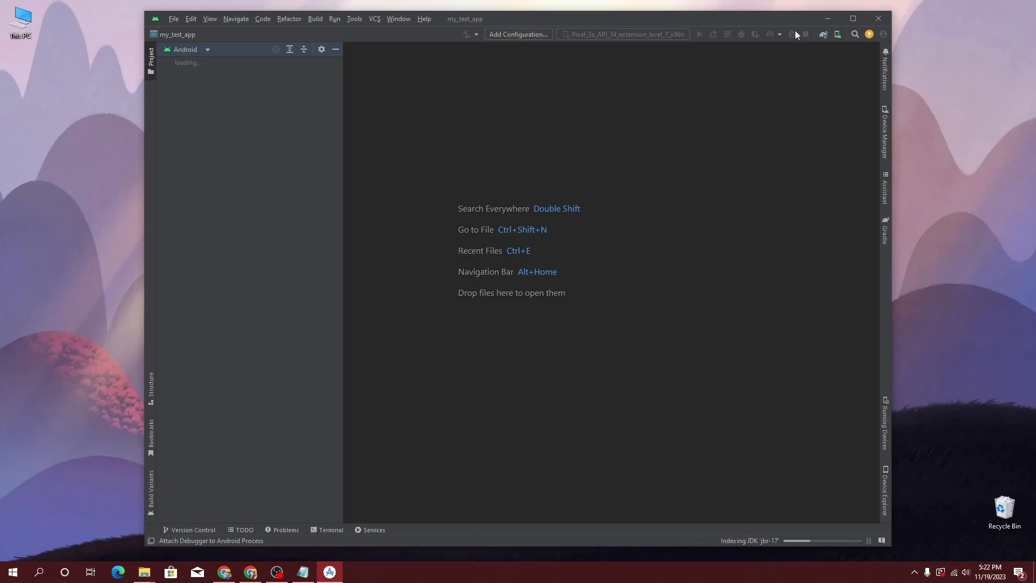
click(849, 20)
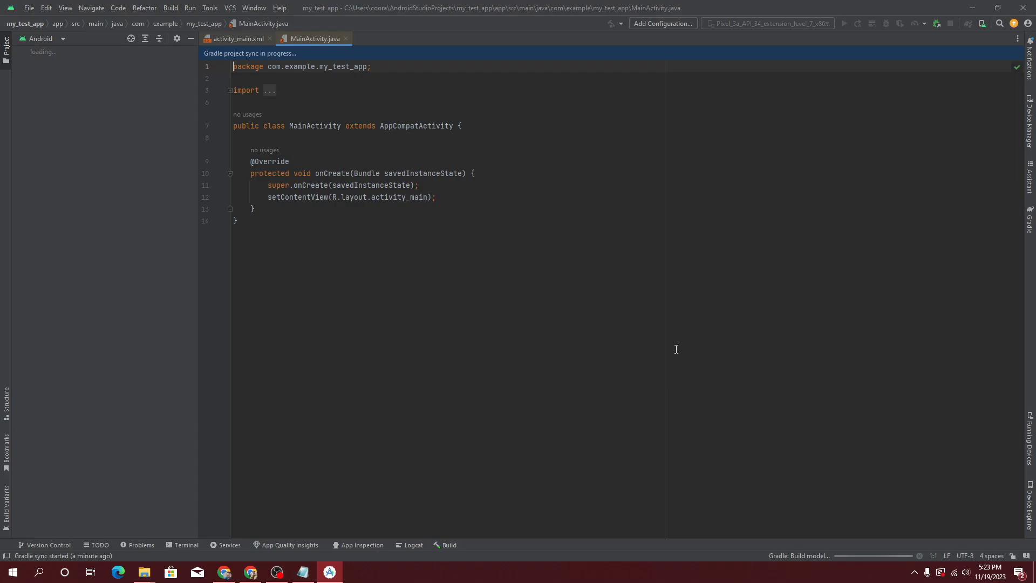
Look over the MainActivity.java code and the activity_main.xml layout design.
key(super+d)
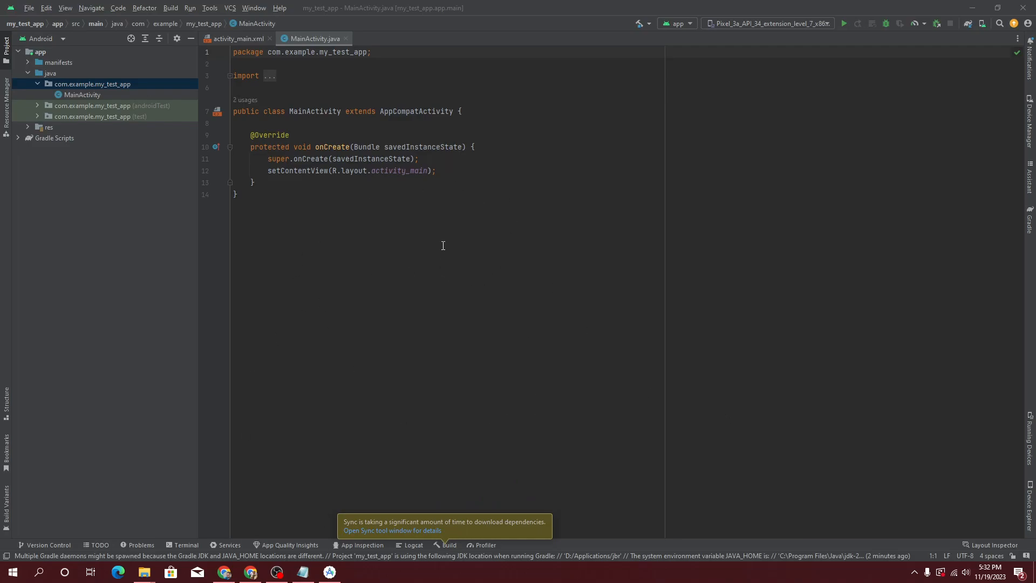
click(363, 128)
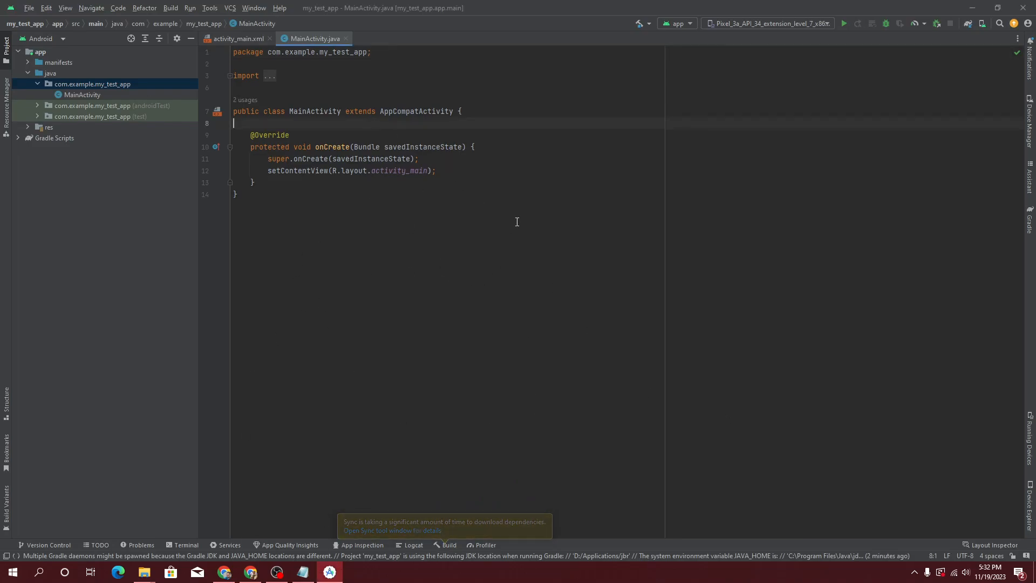
click(240, 39)
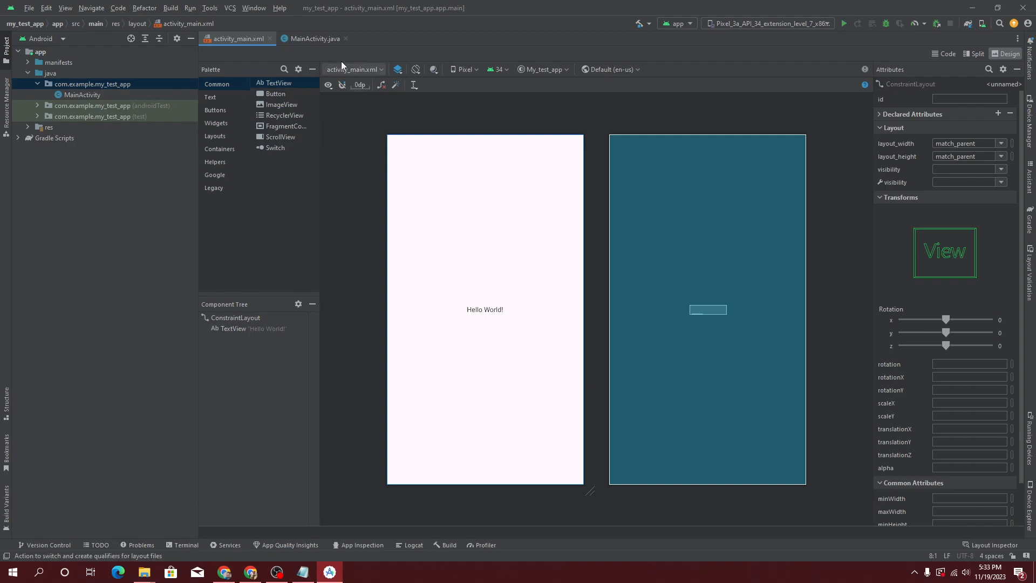
click(305, 41)
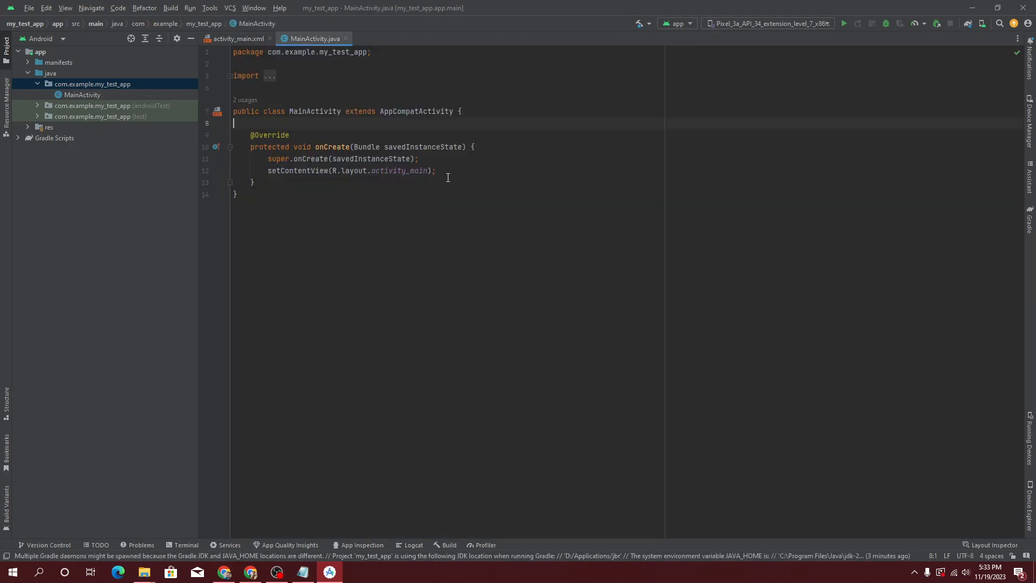
In the activity_main.xml code, add a Button element below the TextView with layout_width and layout_height set to match_parent.
click(229, 40)
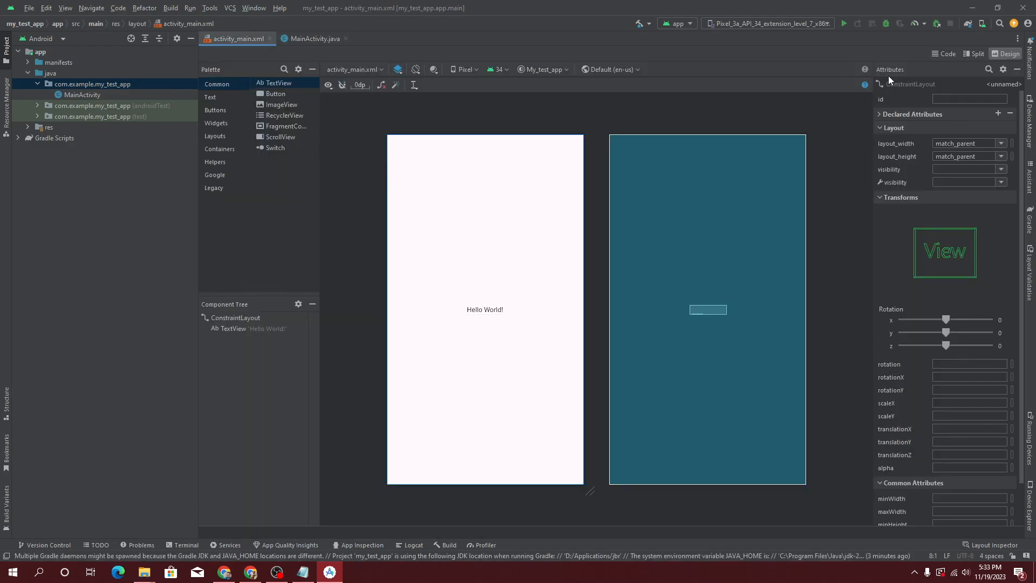
click(949, 53)
click(469, 245)
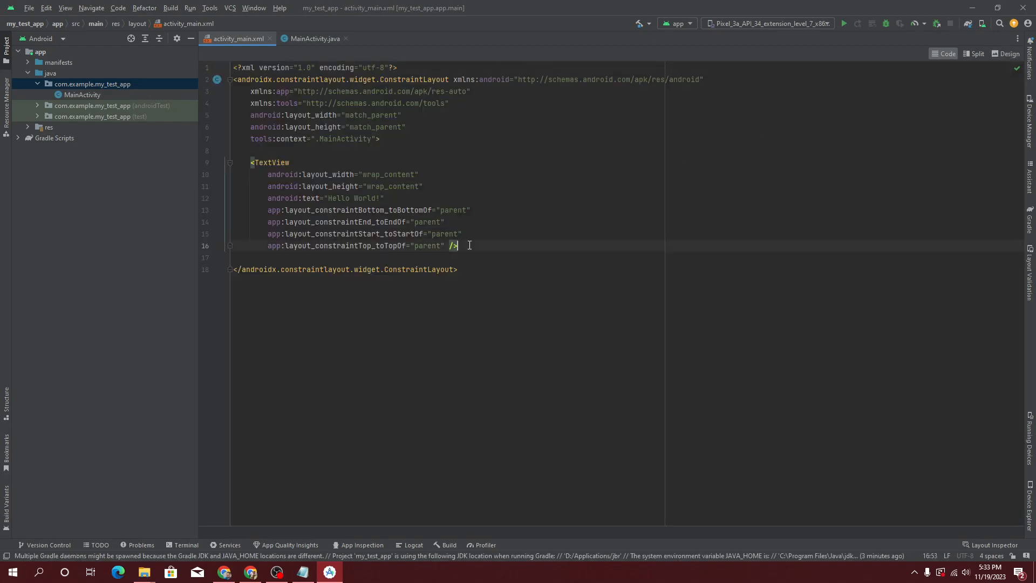
key(Return)
key(Return)
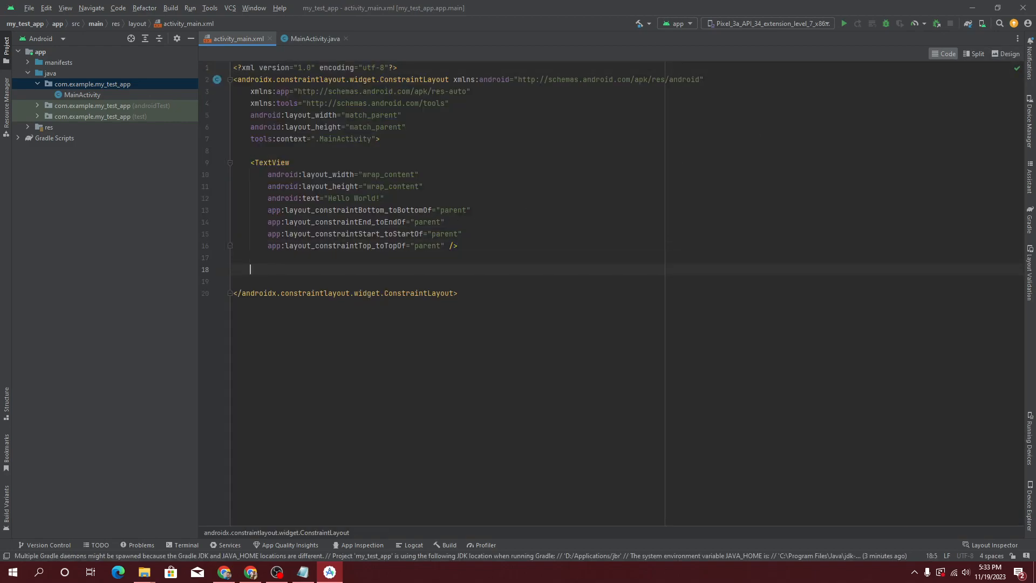
text(<but)
key(Return)
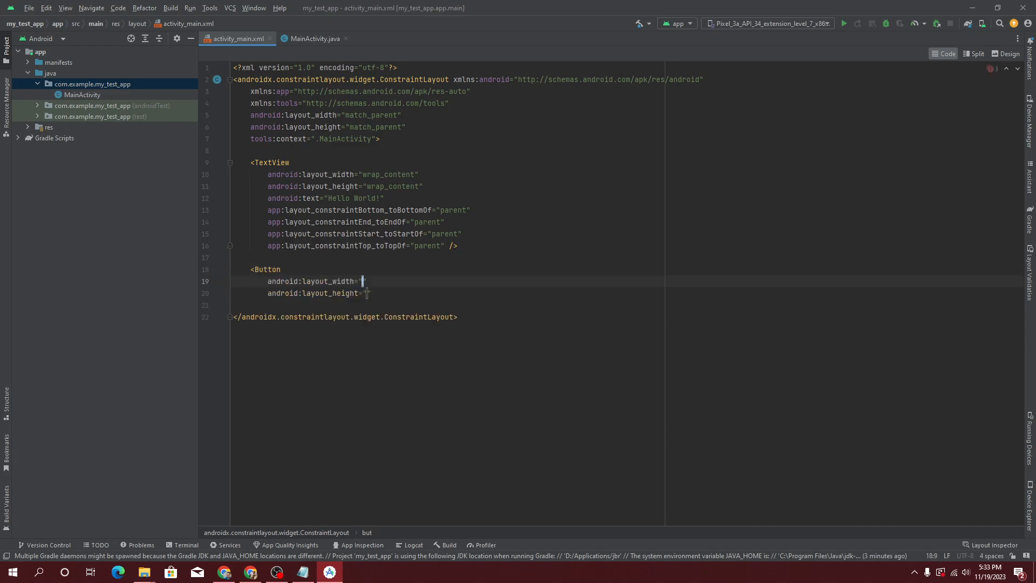
key(Return)
key(Return)
key(Down)
key(Return)
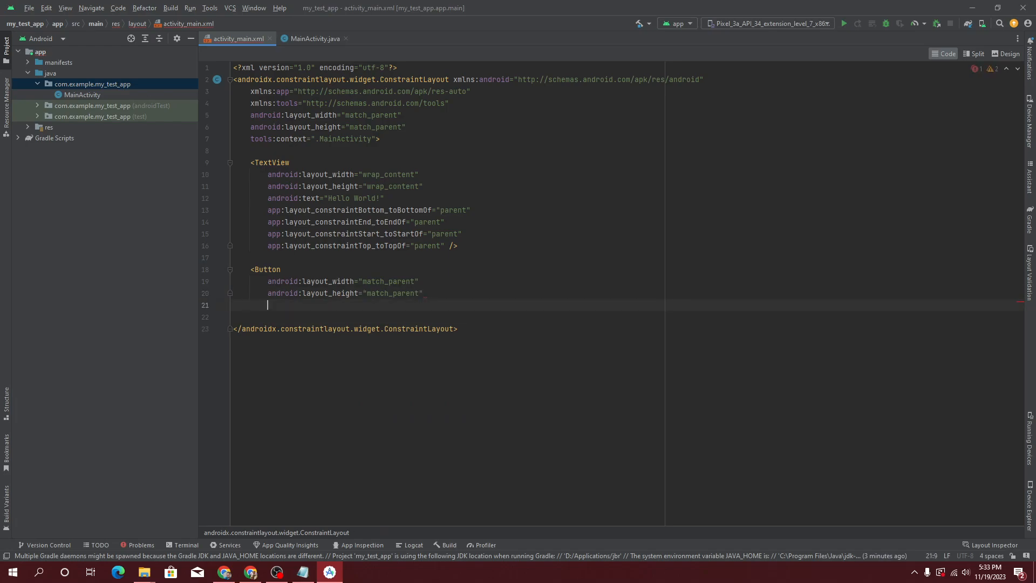
text(text)
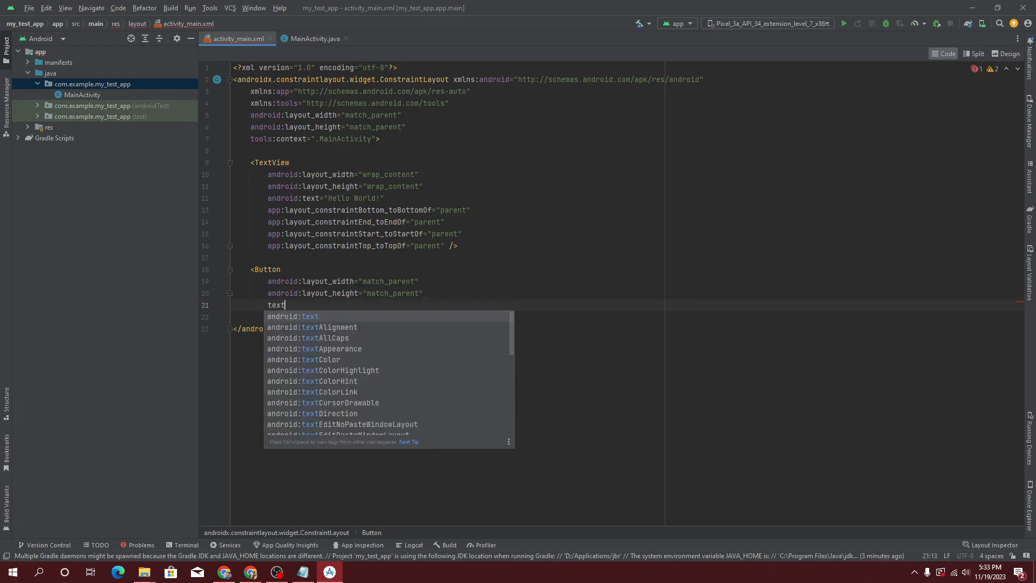
key(Return)
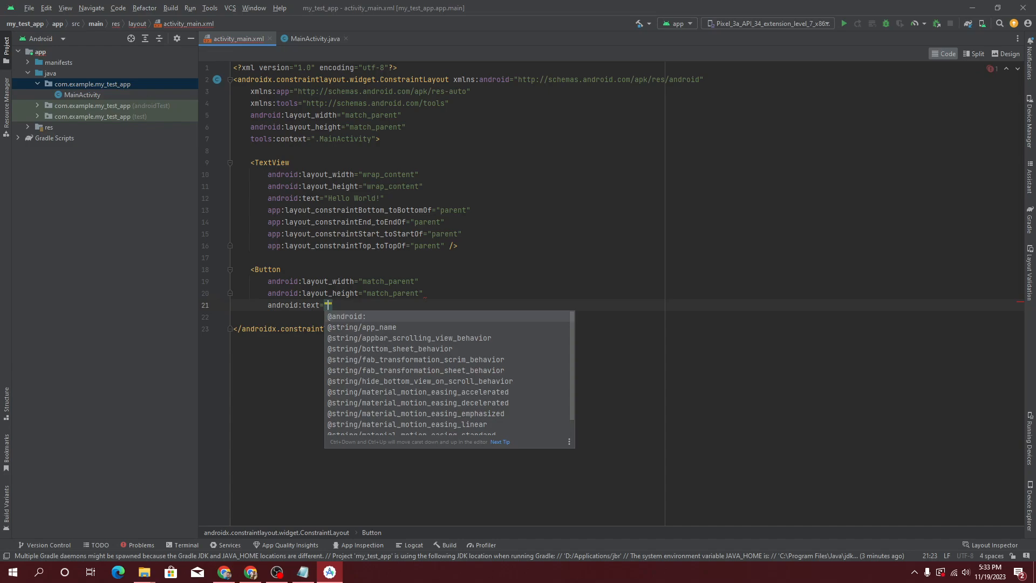
key(Down)
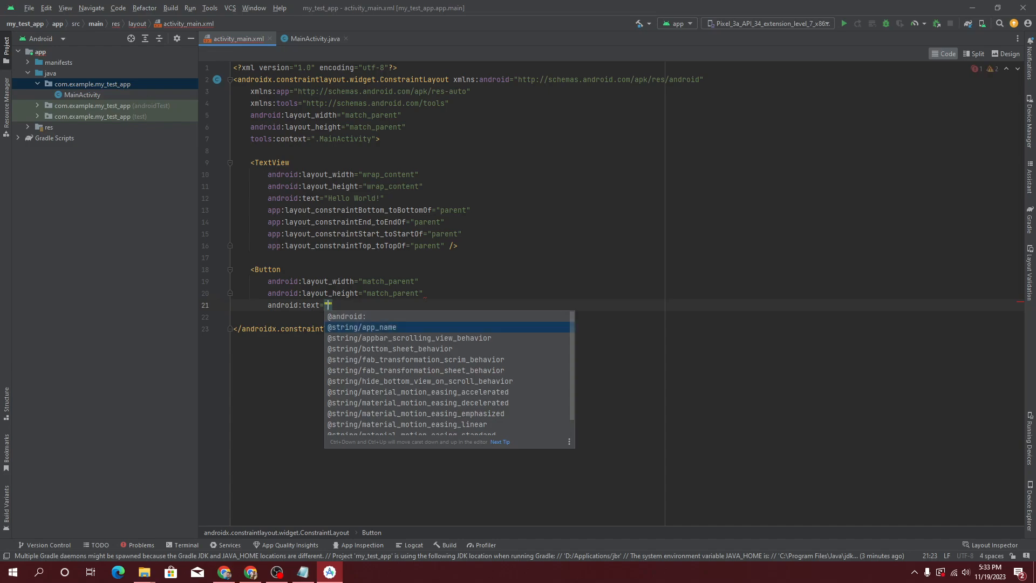
key(Return)
key(BackSpace)
key(BackSpace)
key(BackSpace)
key(BackSpace)
key(BackSpace)
key(BackSpace)
key(BackSpace)
key(BackSpace)
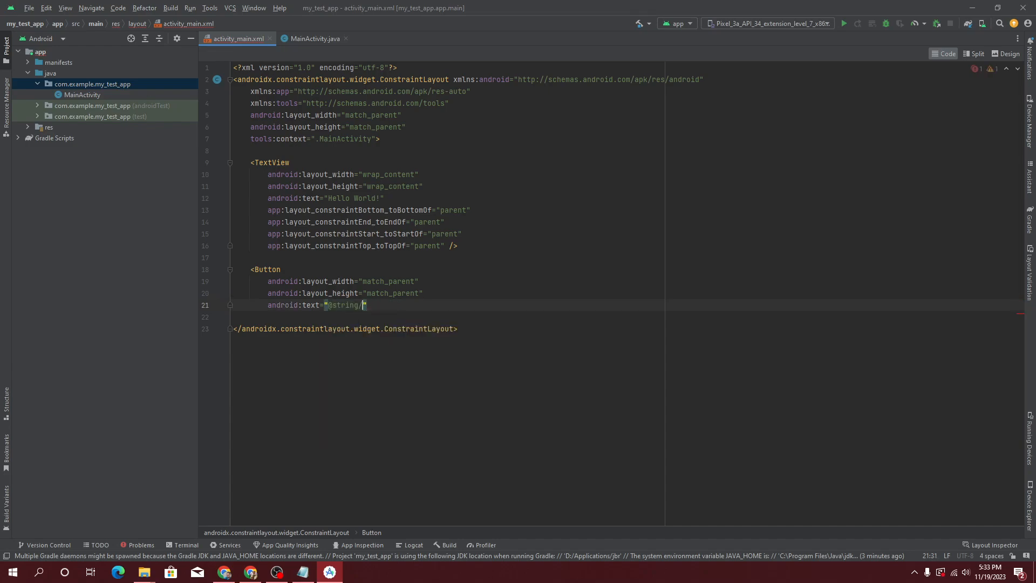
text(btn_1_)
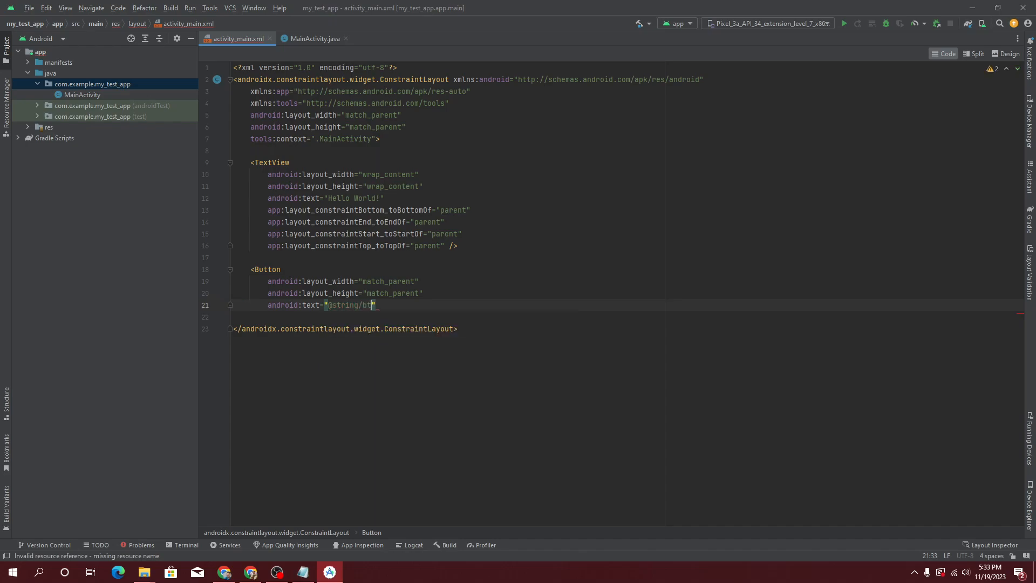
text(n)
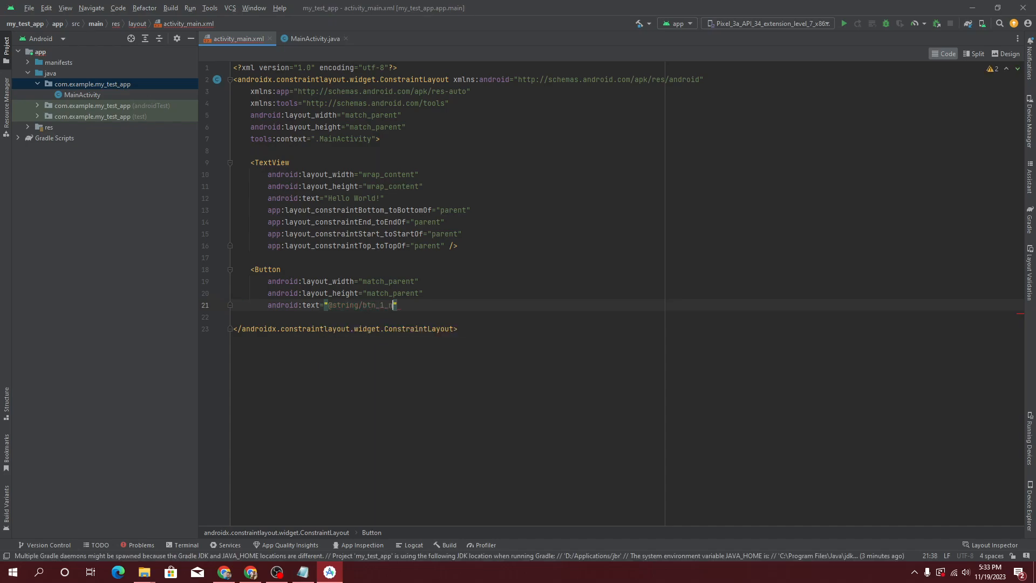
Create the missing string value resource btn_1_n in strings.xml with the value "Hello world!".
key(alt+Return)
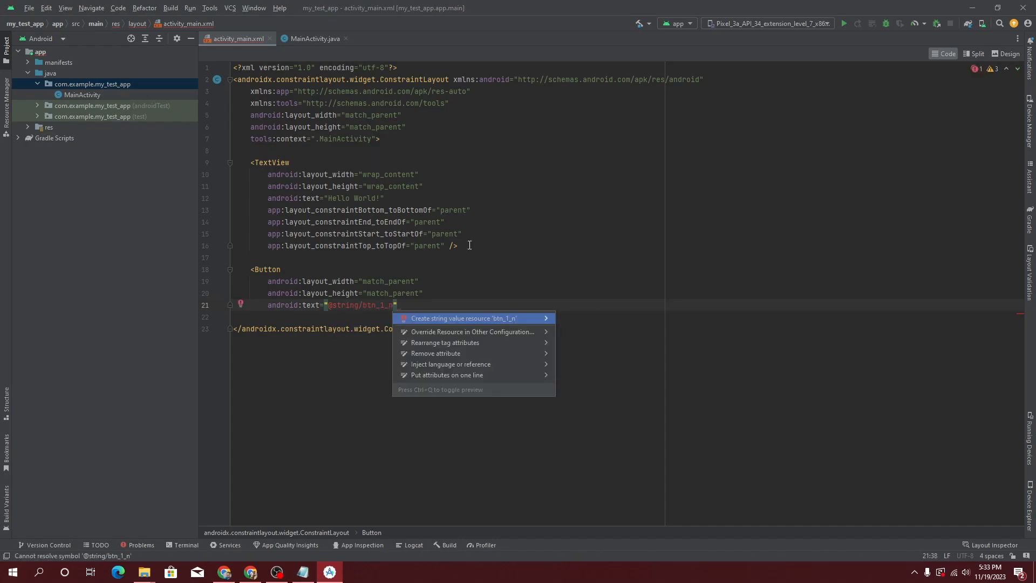
key(Return)
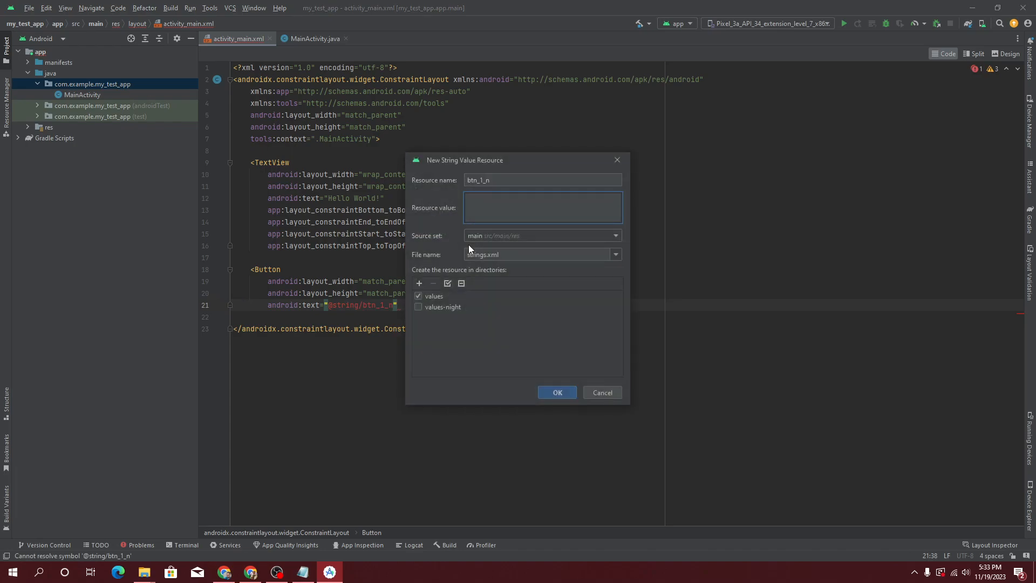
text(Click Me!)
key(Left)
key(shift+Home)
text(Hello world)
click(558, 392)
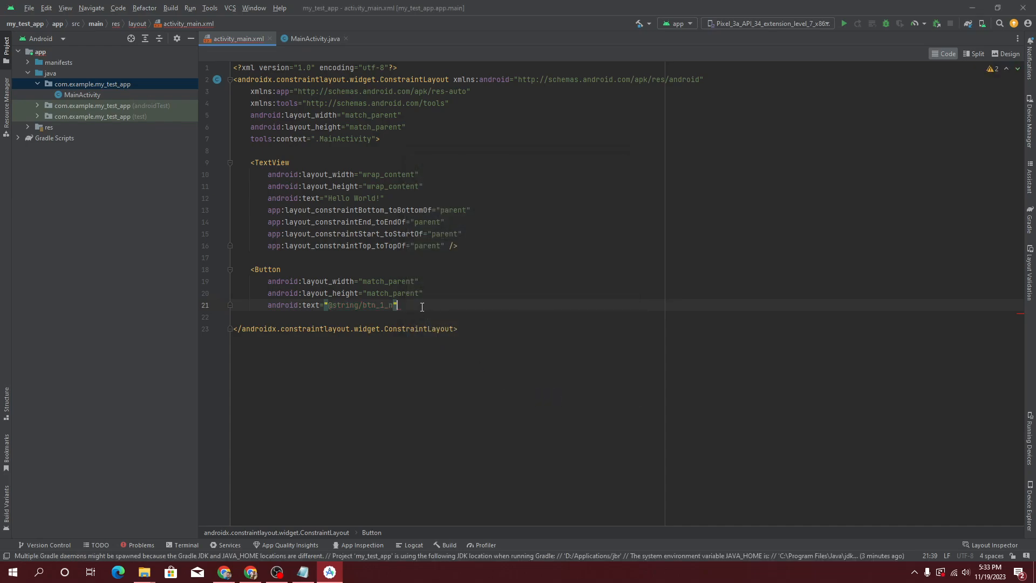
Close the Button tag and check the layout in the design preview, returning to the code.
text(/>)
click(1007, 54)
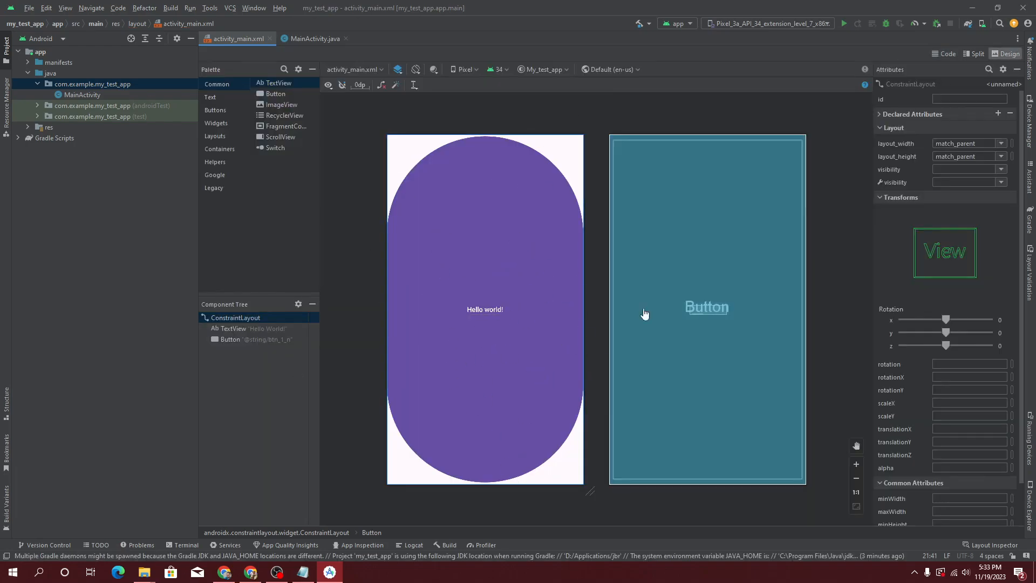
click(944, 54)
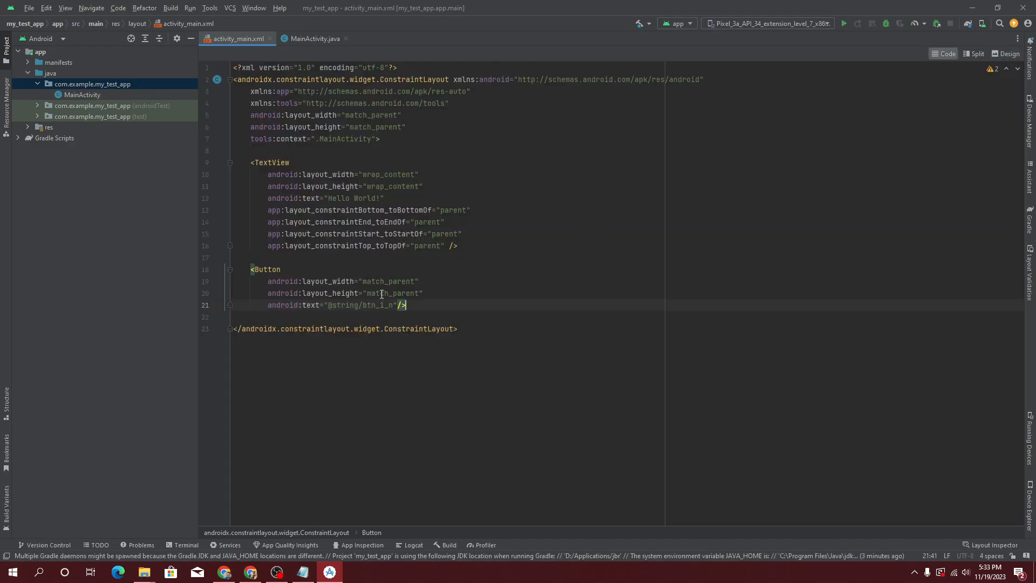
Set the Button's layout_width and layout_height to wrap_content and check the result in the design preview.
drag(362, 281, 414, 281)
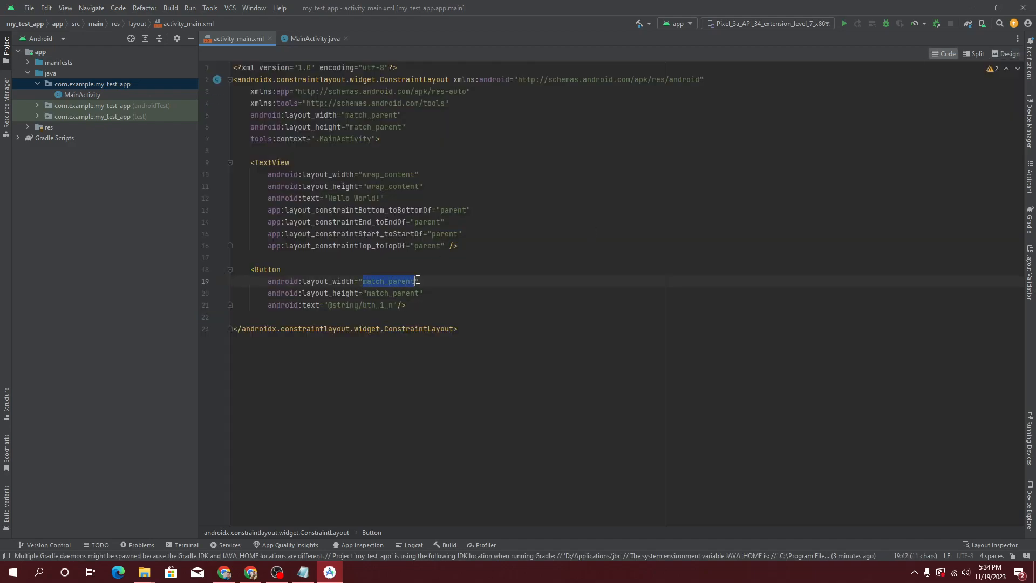
text(wra)
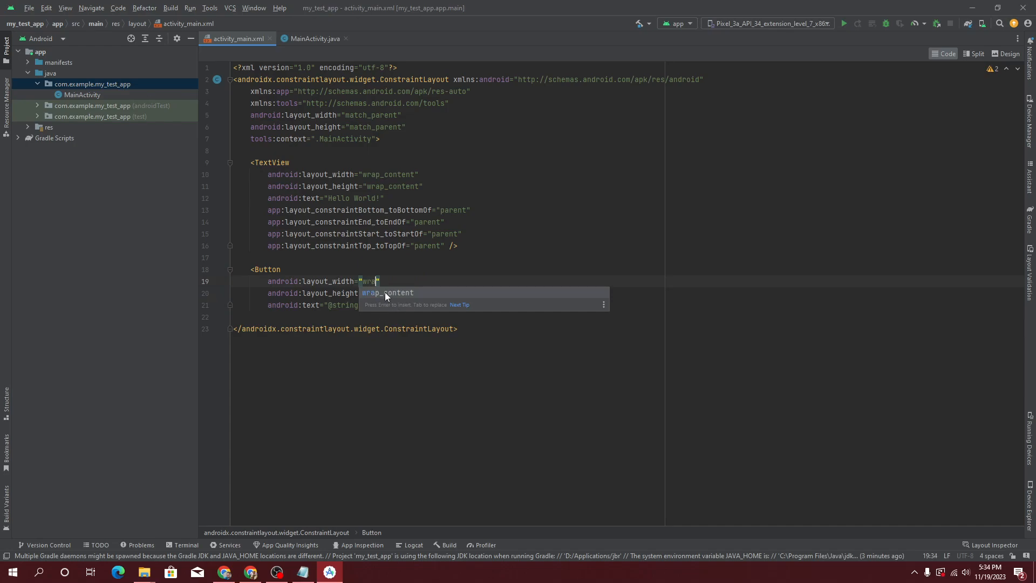
key(Return)
drag(366, 293, 419, 292)
text(wra)
key(Return)
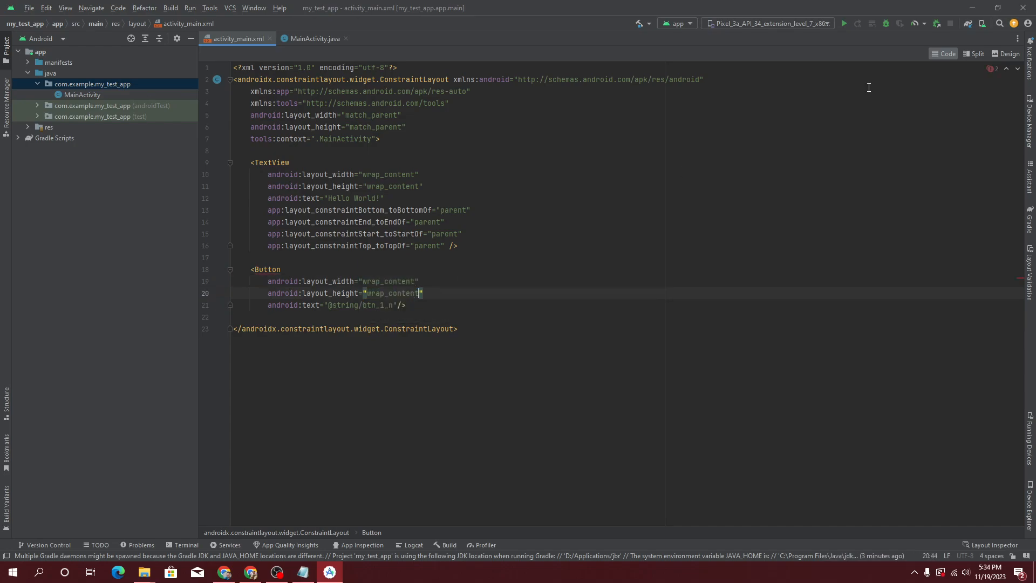
click(999, 52)
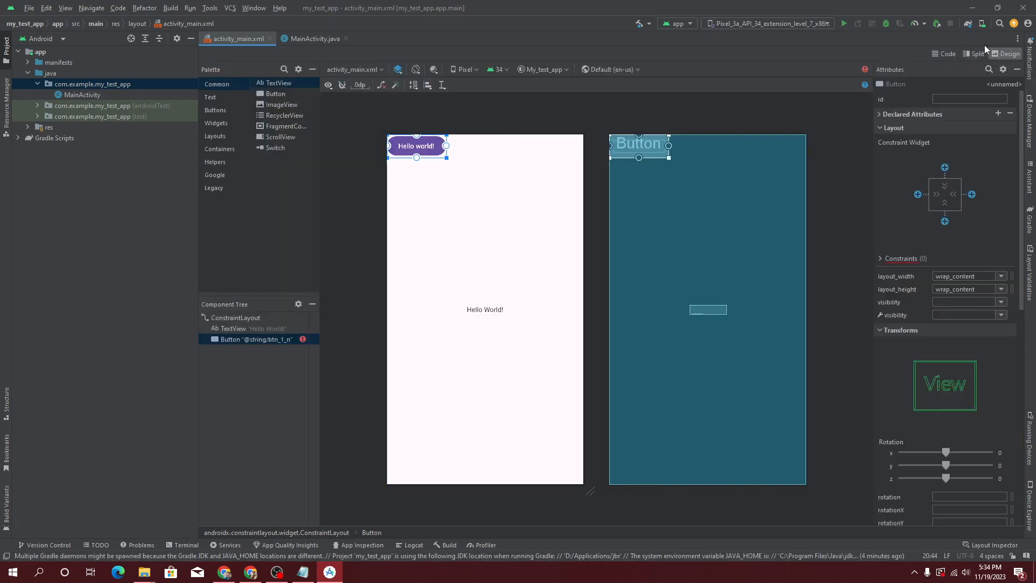
click(944, 54)
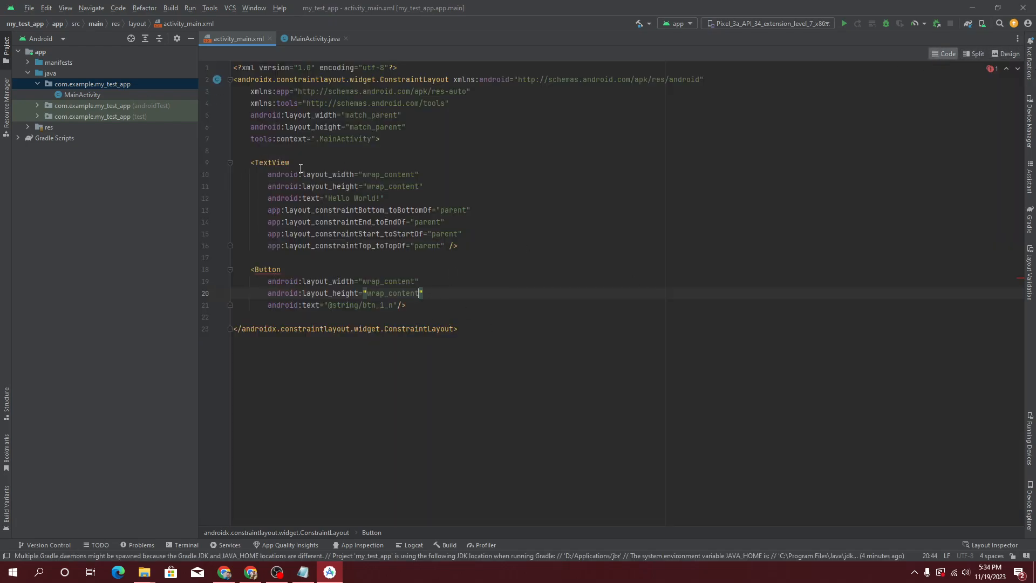
Add an android:id attribute to the TextView with the value @+id/hello_text.
click(447, 245)
key(Return)
text(i)
key(Return)
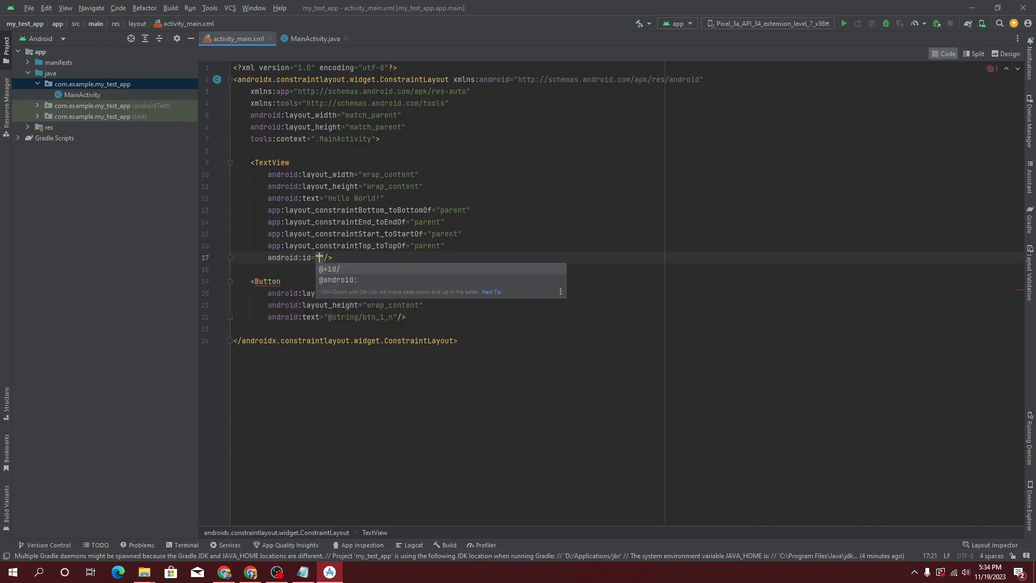
key(Return)
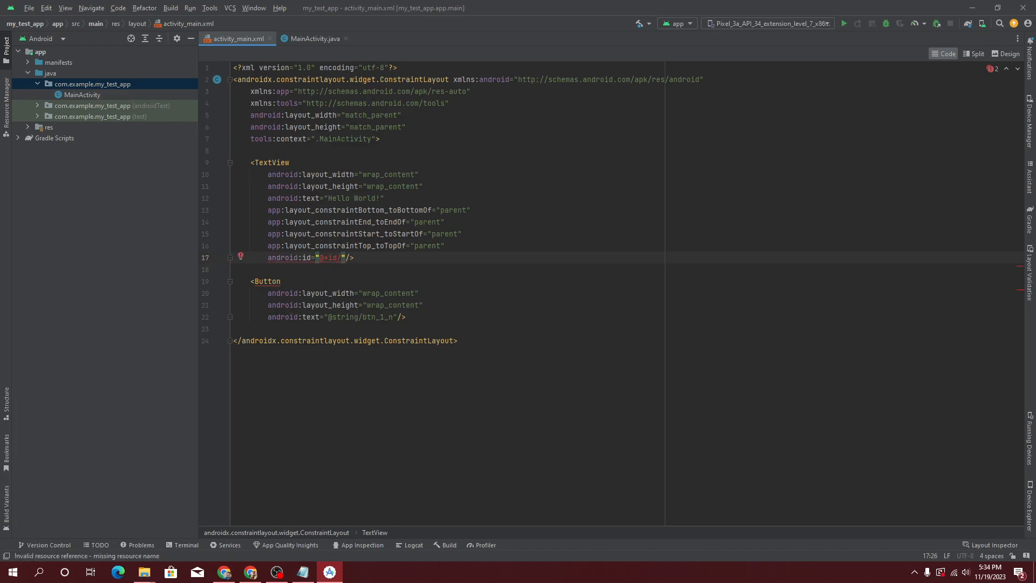
text(hello_text)
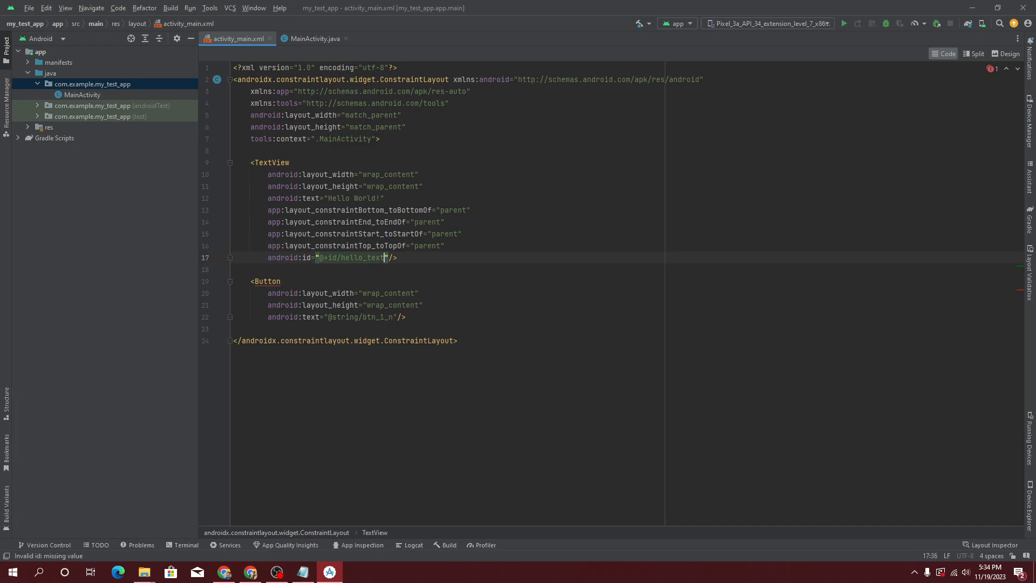
Constrain the Button's top to the top of @+id/hello_text with layout_constraintTop_toTopOf, and check its placement in the design preview.
click(398, 317)
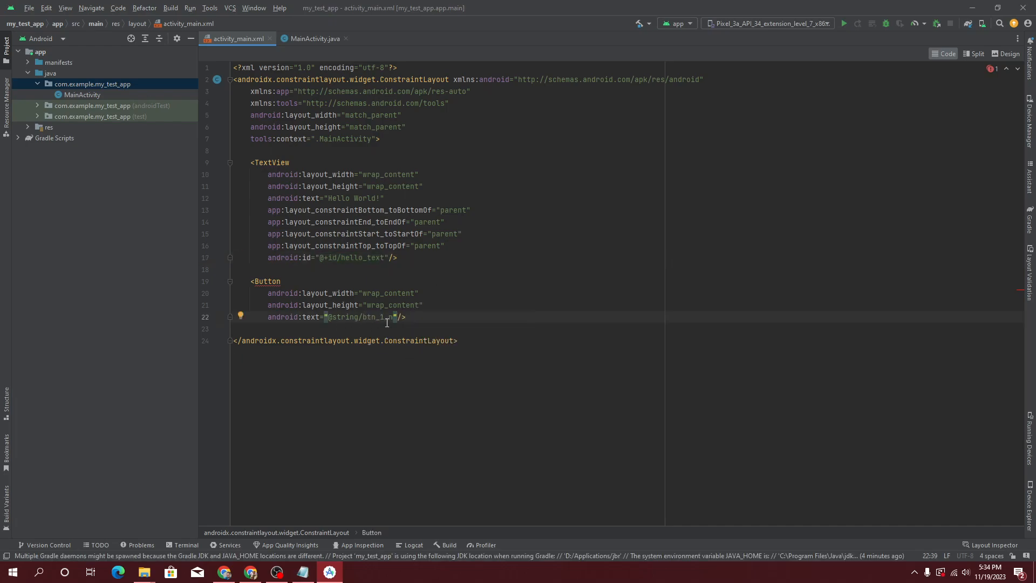
key(Return)
text(top)
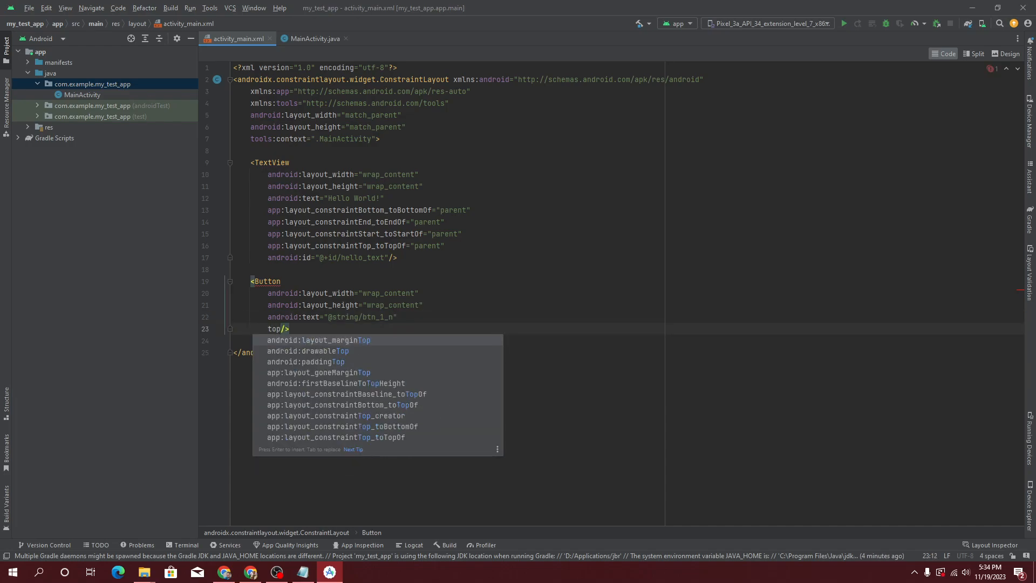
text(_to)
key(Down)
key(Return)
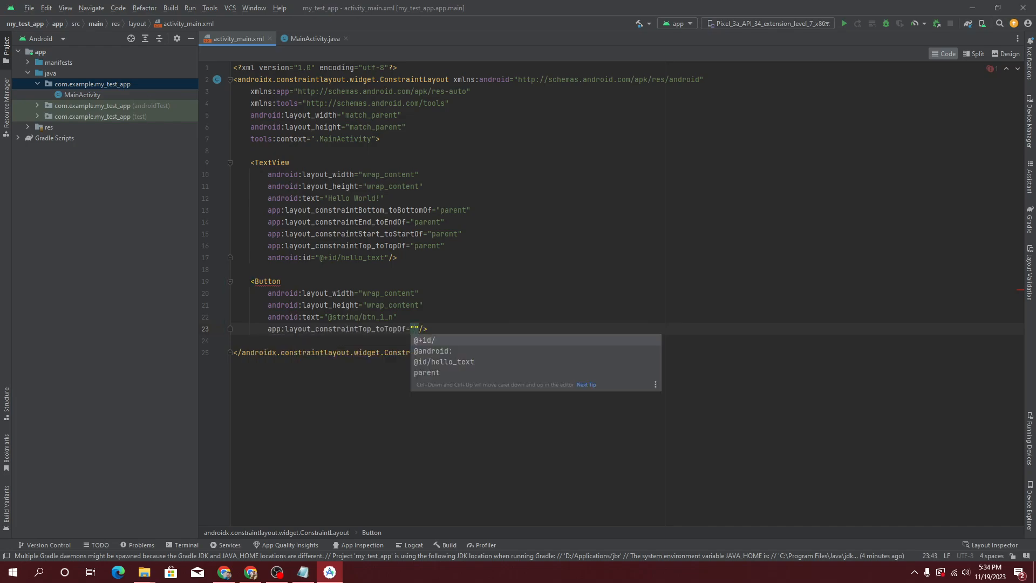
key(Return)
text(he)
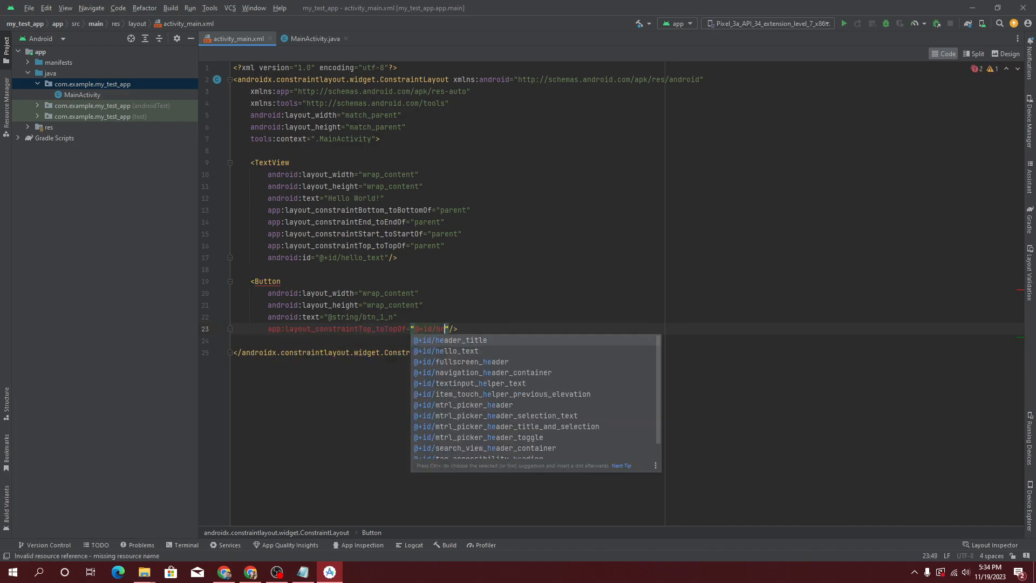
key(Down)
key(Return)
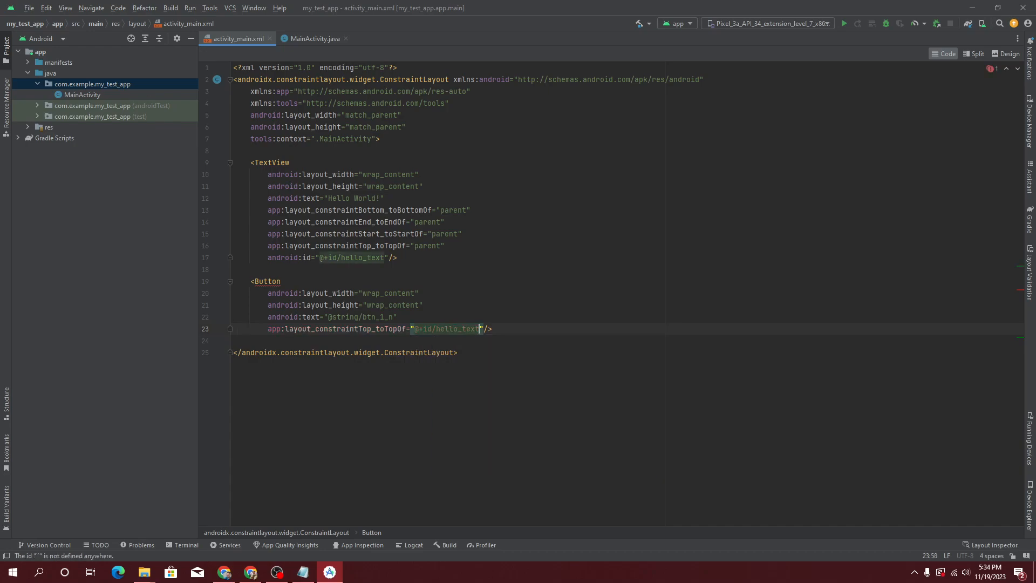
click(1003, 54)
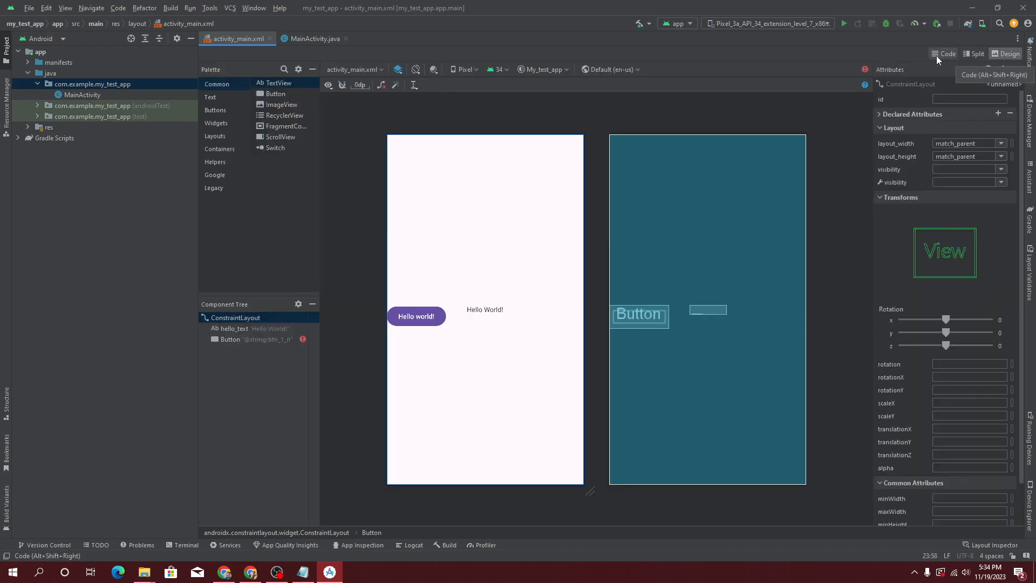
click(944, 53)
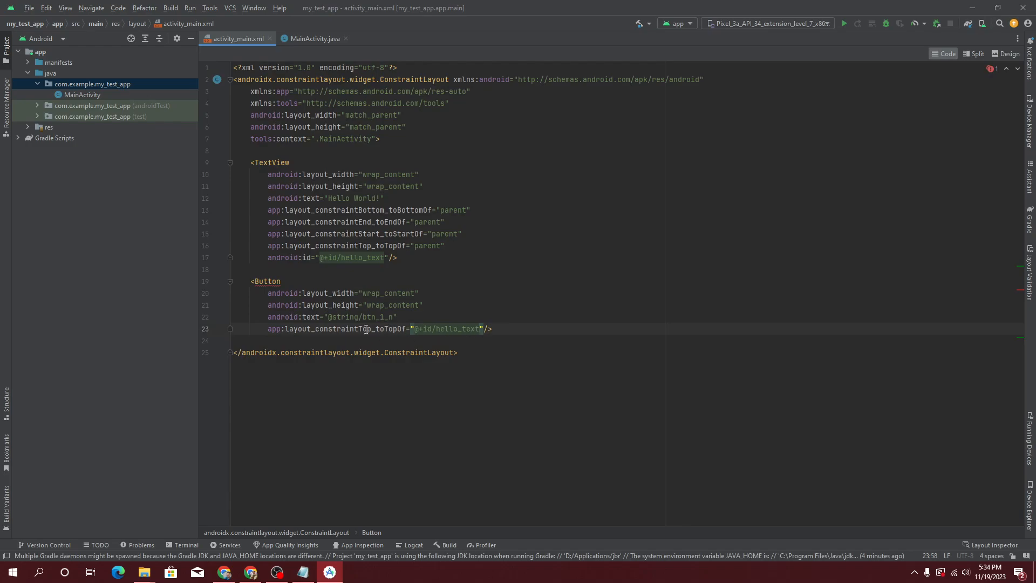
Add an android:layout_marginTop attribute of 10dp to the Button and check the spacing in the design preview.
drag(389, 330, 398, 329)
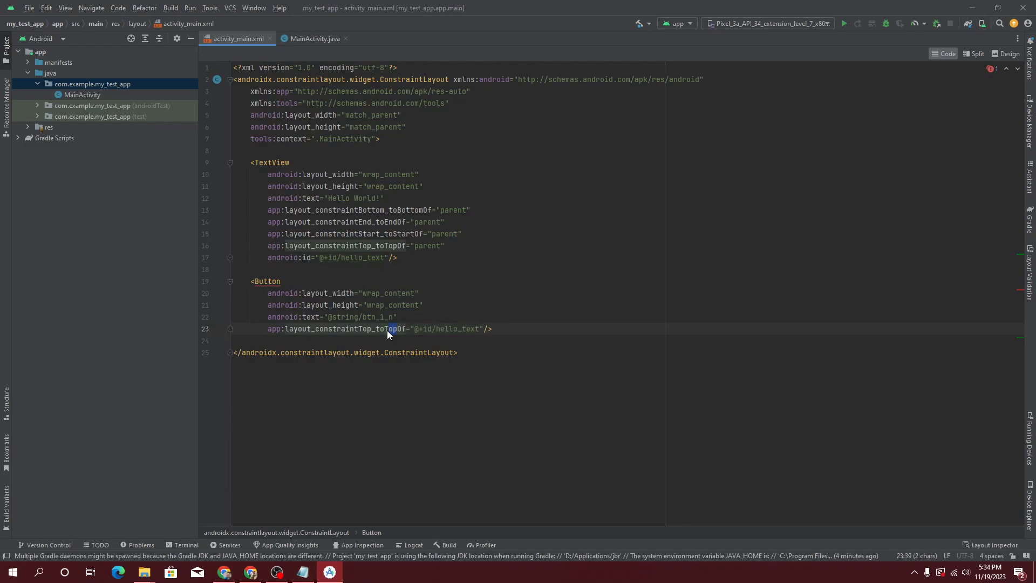
click(446, 329)
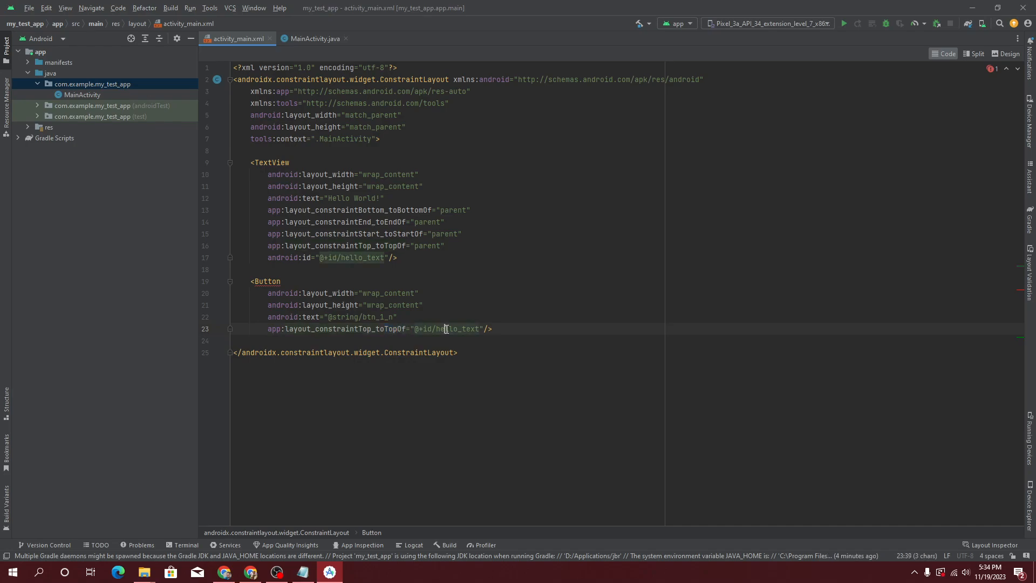
click(484, 329)
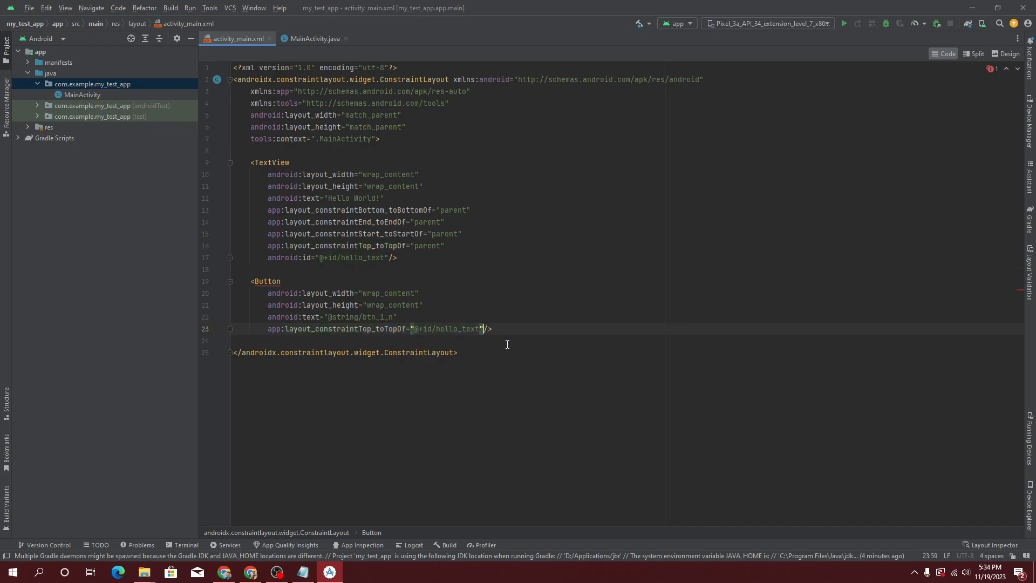
key(Return)
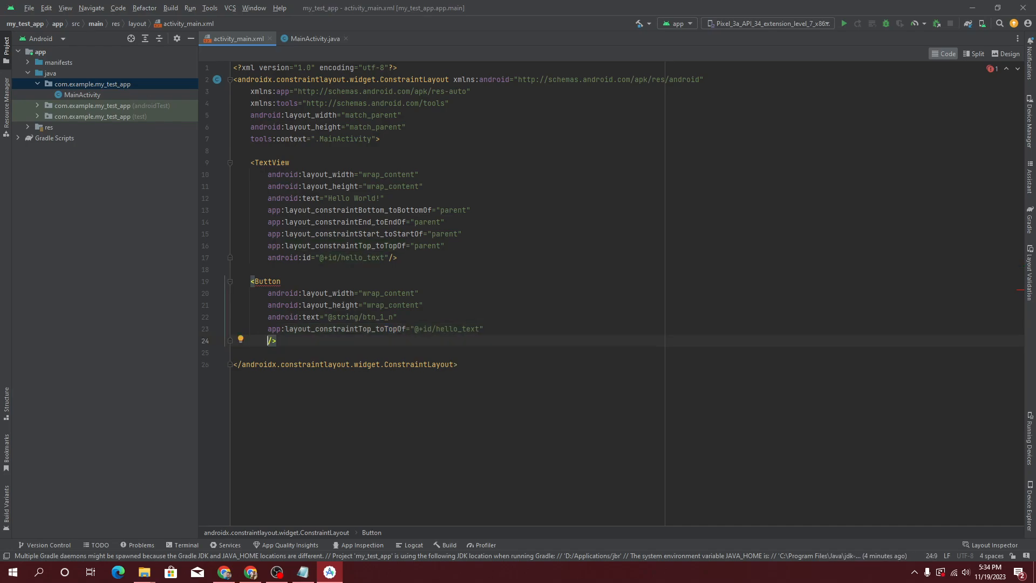
text(marg)
key(Down)
key(Down)
key(Down)
key(Down)
key(Down)
key(Down)
key(Return)
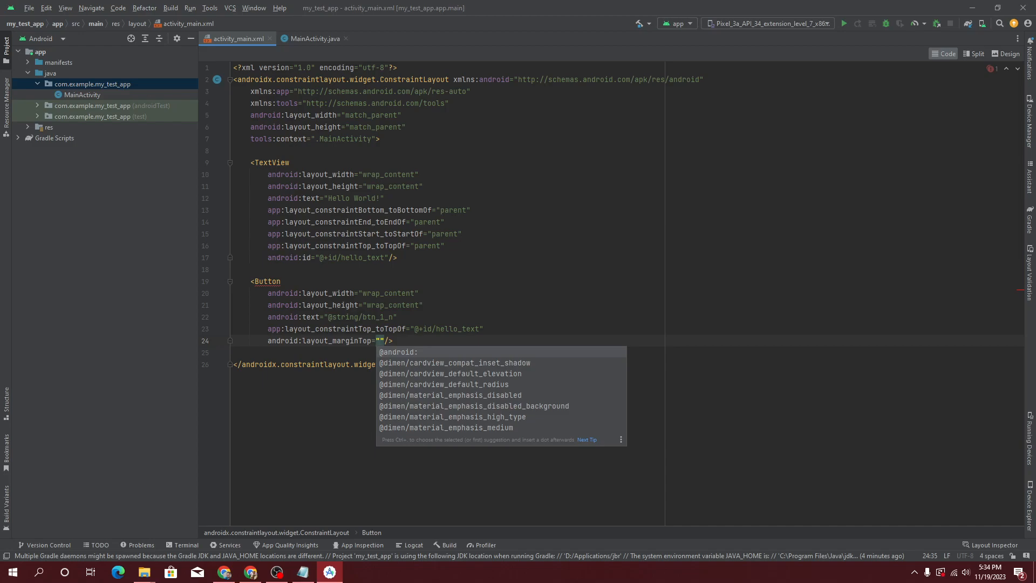
text(10dp)
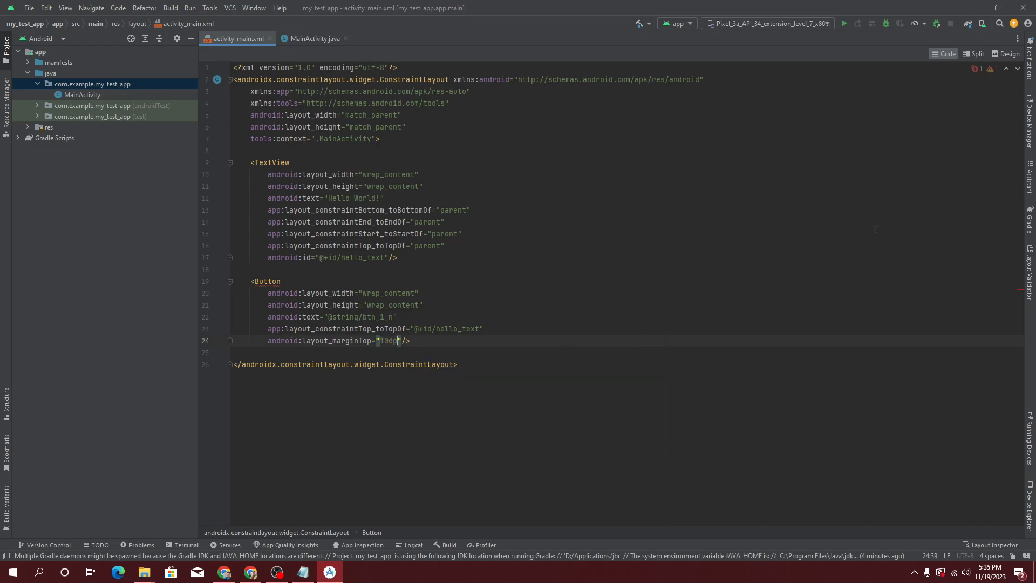
click(1005, 55)
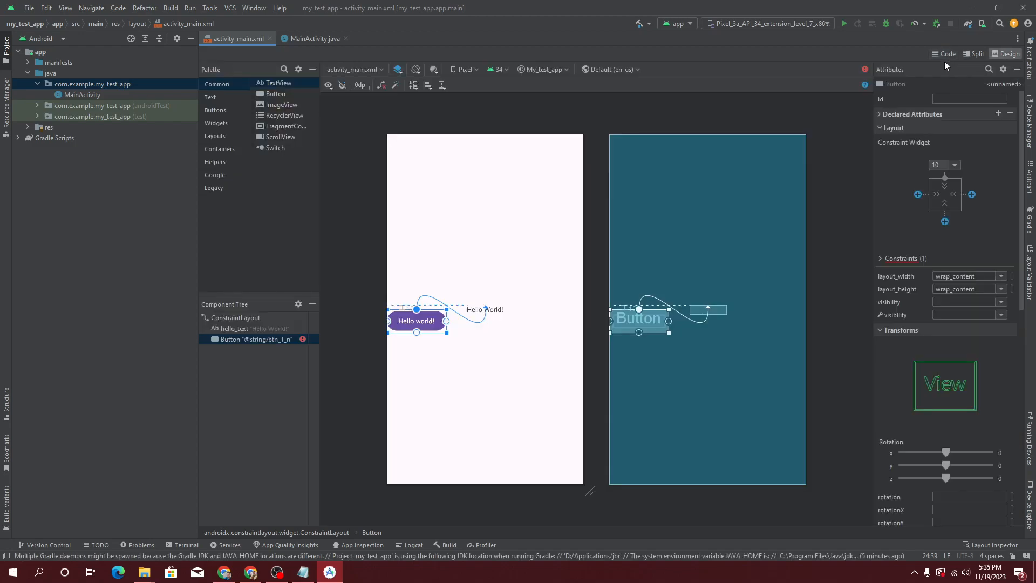
Set the Button's layout_marginTop to 100dp in the code and check its placement in the design preview.
click(944, 54)
key(Left)
key(Left)
text(0)
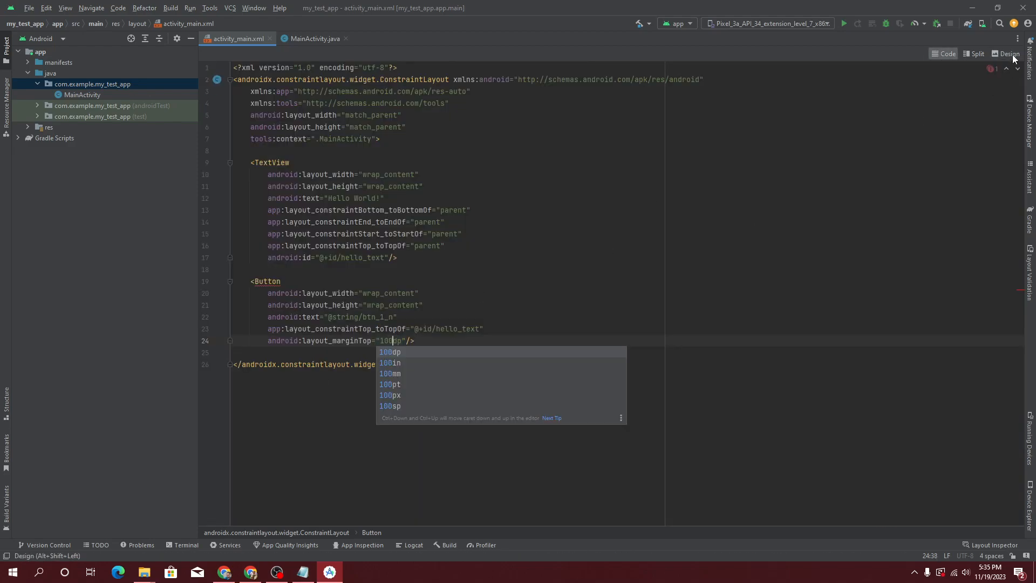
click(1009, 55)
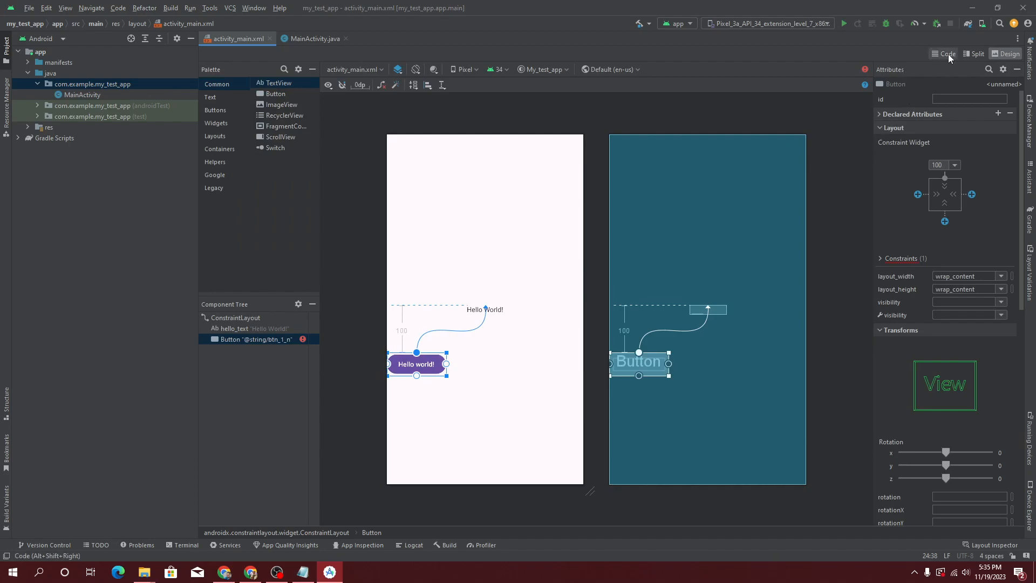
Set the Button's layout_marginTop to 30dp, check the design preview and return to the code.
click(947, 53)
key(Left)
key(BackSpace)
key(BackSpace)
text(3)
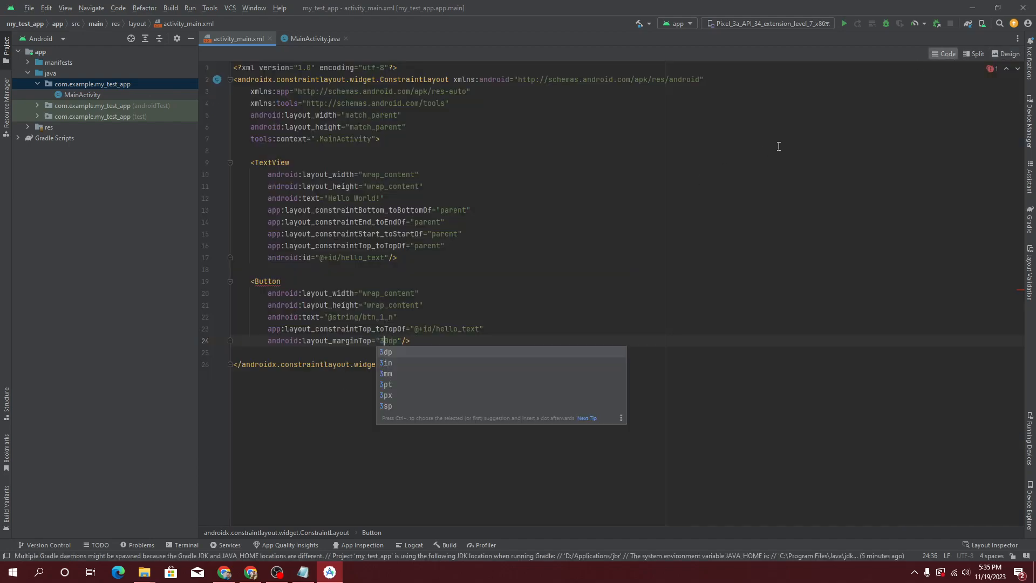
click(1005, 50)
click(941, 53)
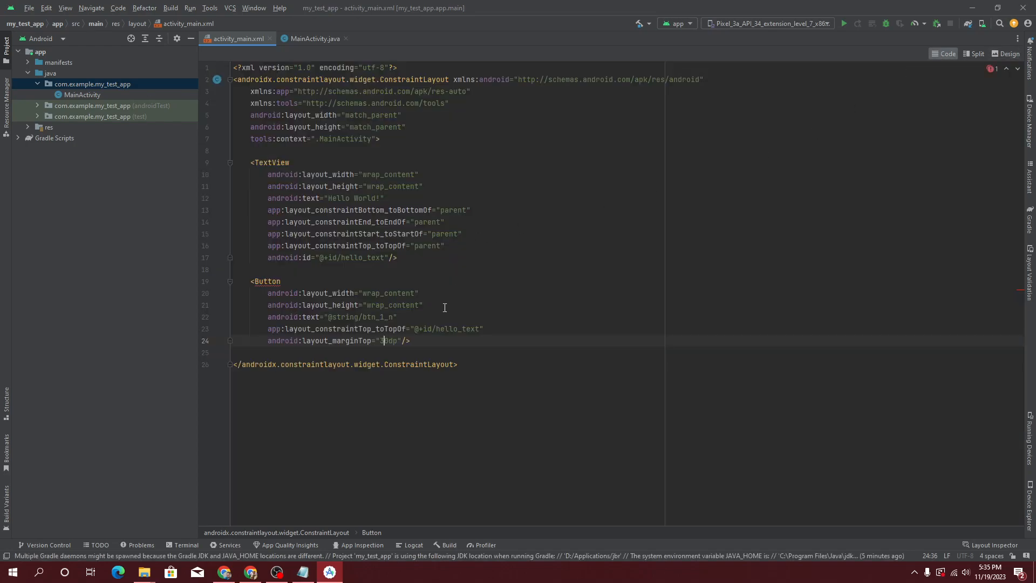
Add layout_constraintStart_toStartOf with the value parent to the Button, above its top margin attribute.
click(403, 341)
click(488, 327)
key(Return)
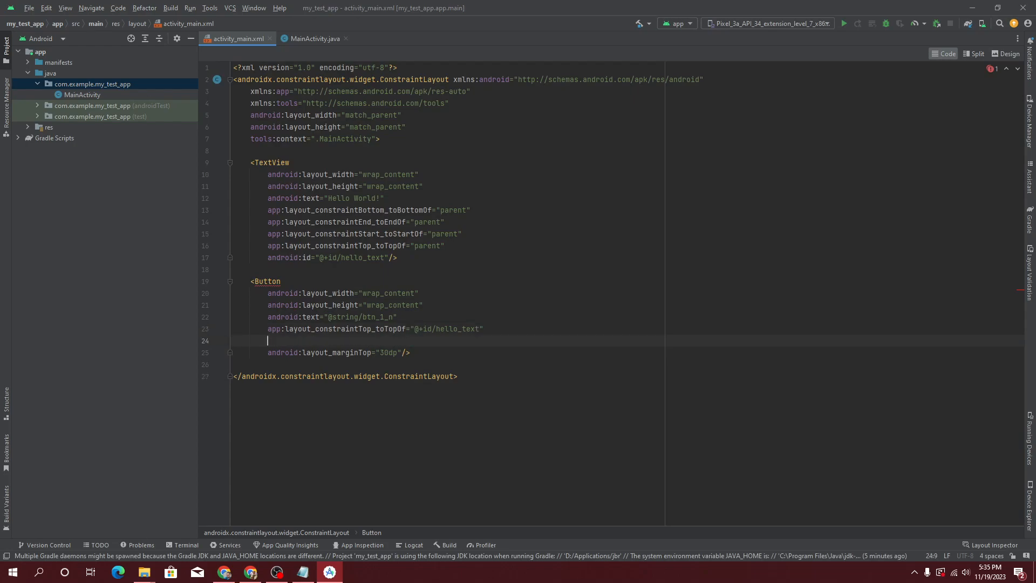
text(at)
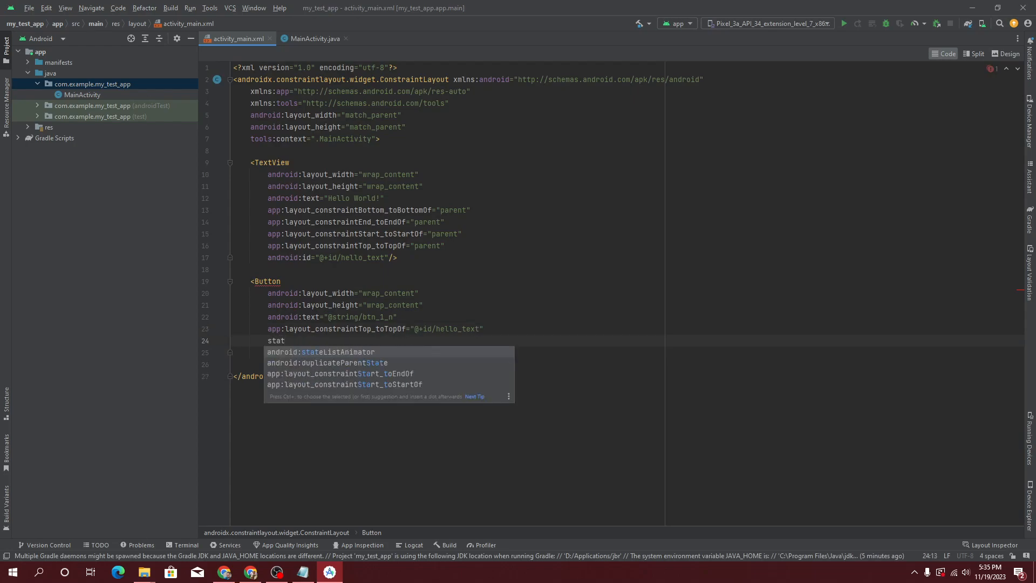
text(_to)
key(Down)
key(Return)
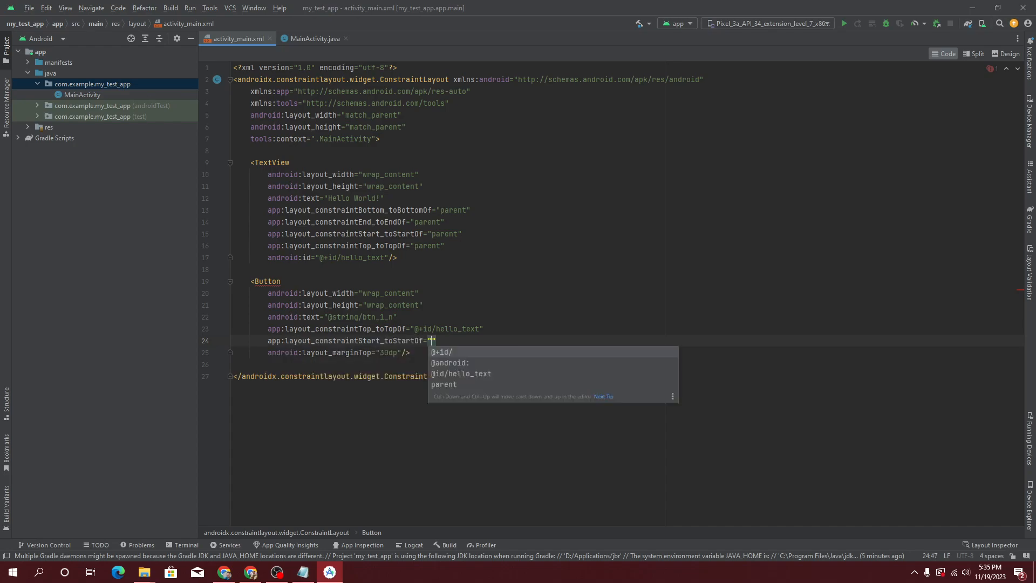
key(Down)
key(Down)
key(Down)
key(Return)
Add layout_constraintEnd_toEndOf with the value parent to the Button, check the design preview and return to the code.
key(Return)
text(end)
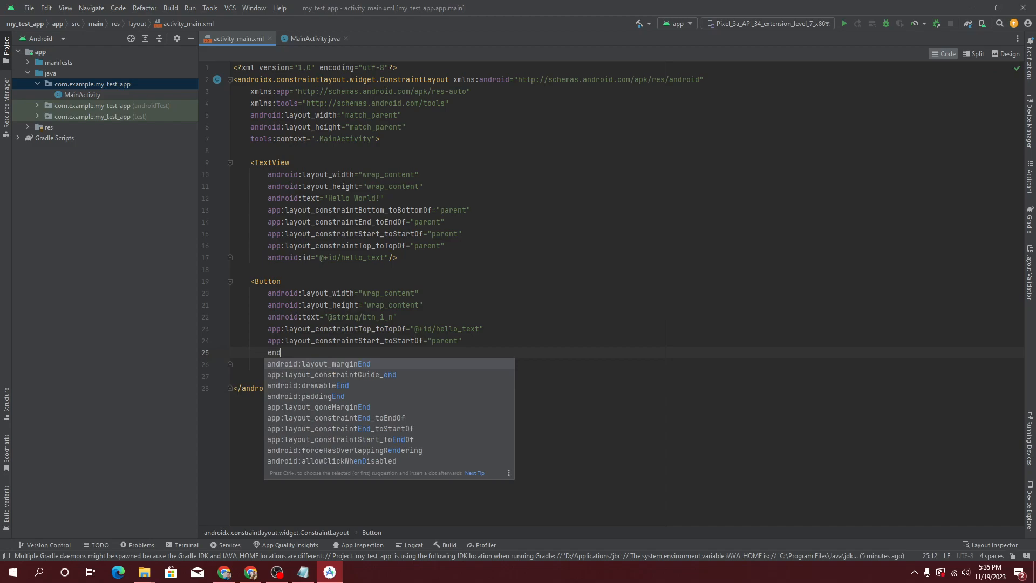
text(_to)
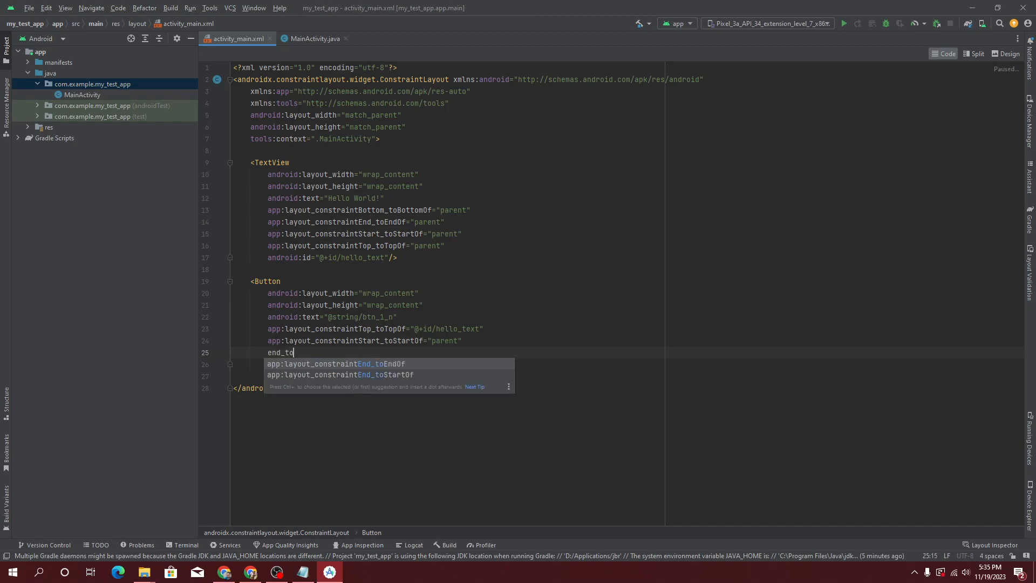
key(Return)
key(Down)
key(Return)
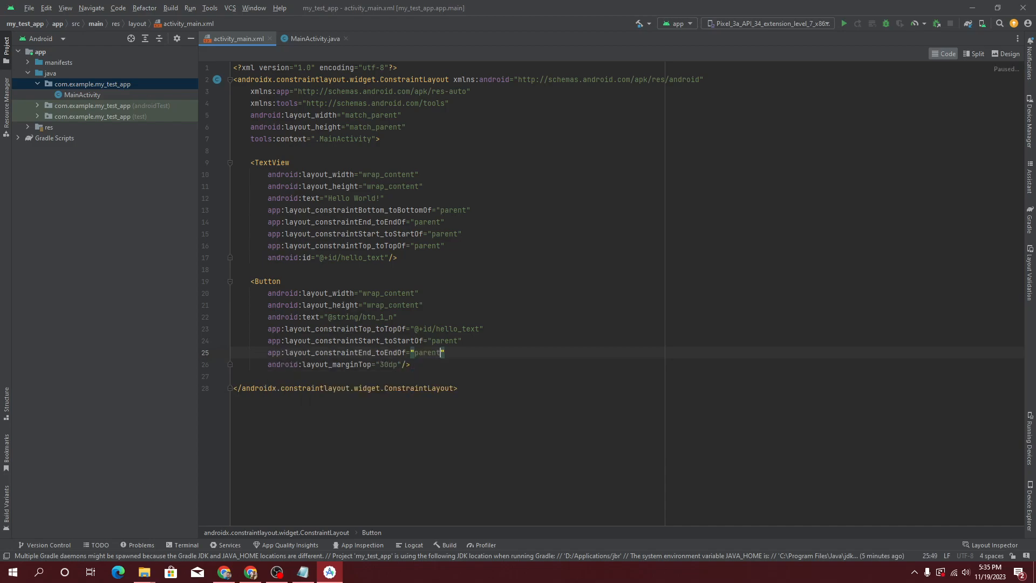
click(1007, 55)
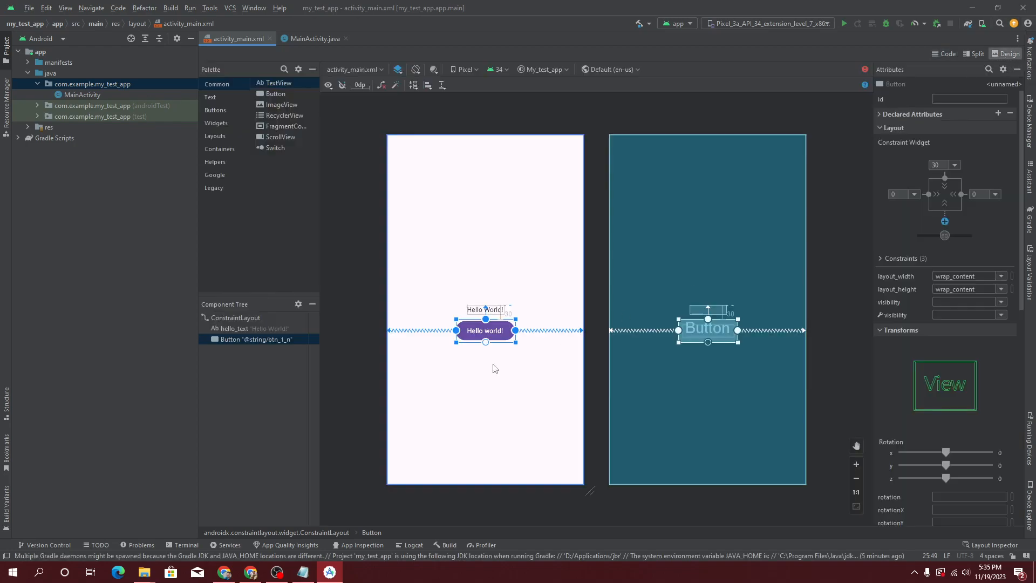
click(334, 427)
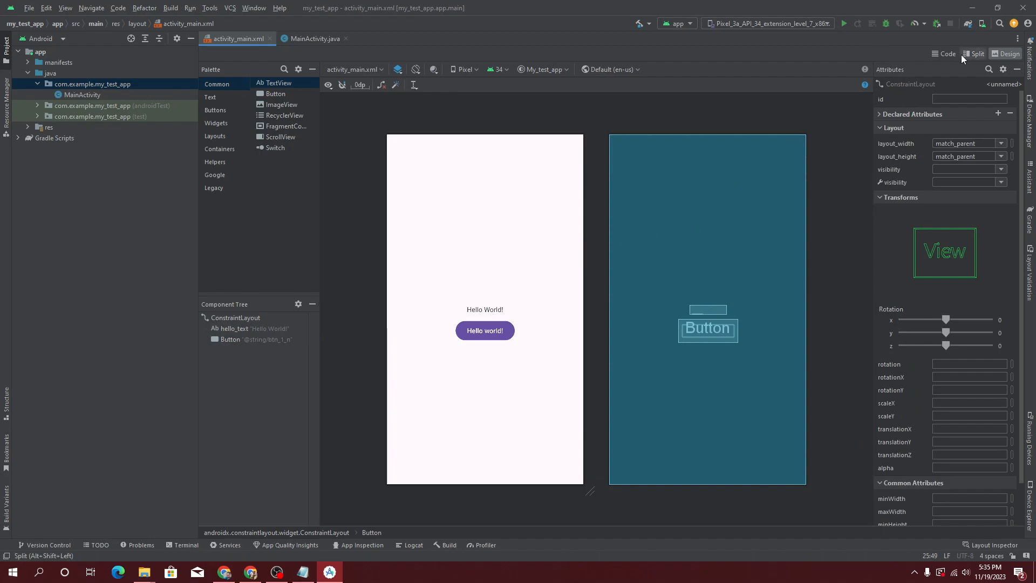
click(945, 53)
click(446, 366)
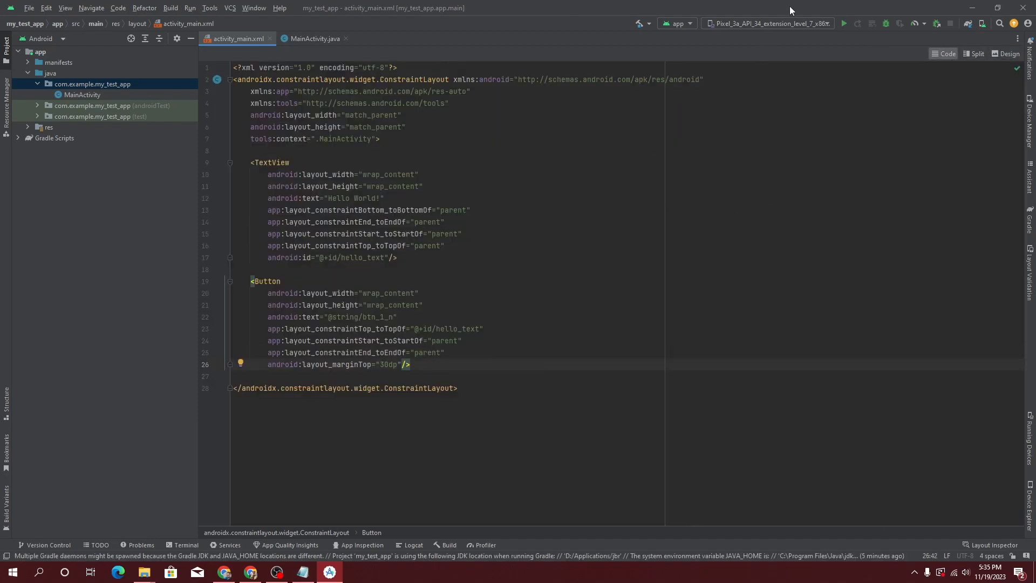
Select Pixel_3a_API_34_extension_level_7_x86_64 as the run target and start this virtual device from the Device Manager.
click(808, 22)
click(760, 209)
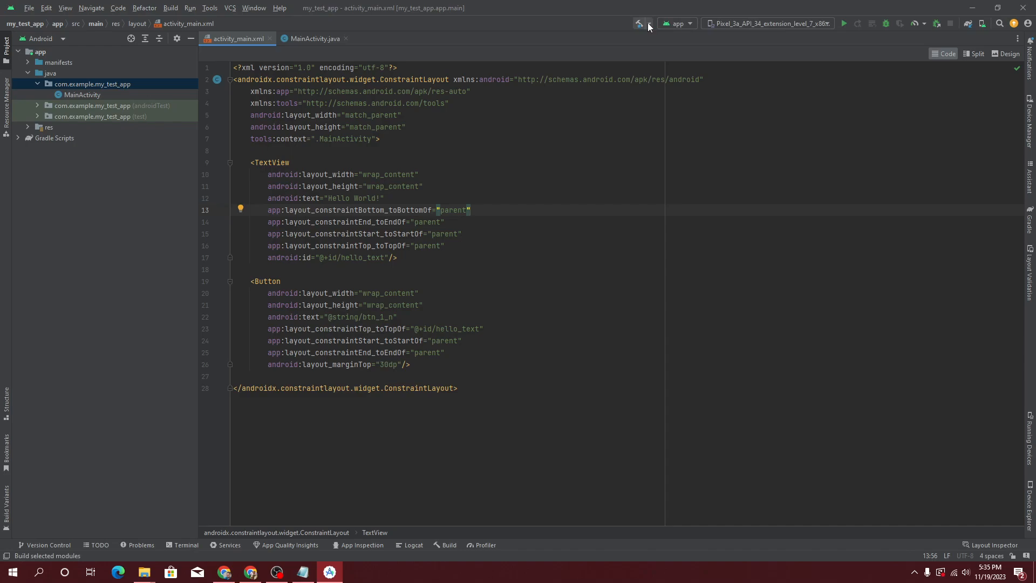
click(711, 23)
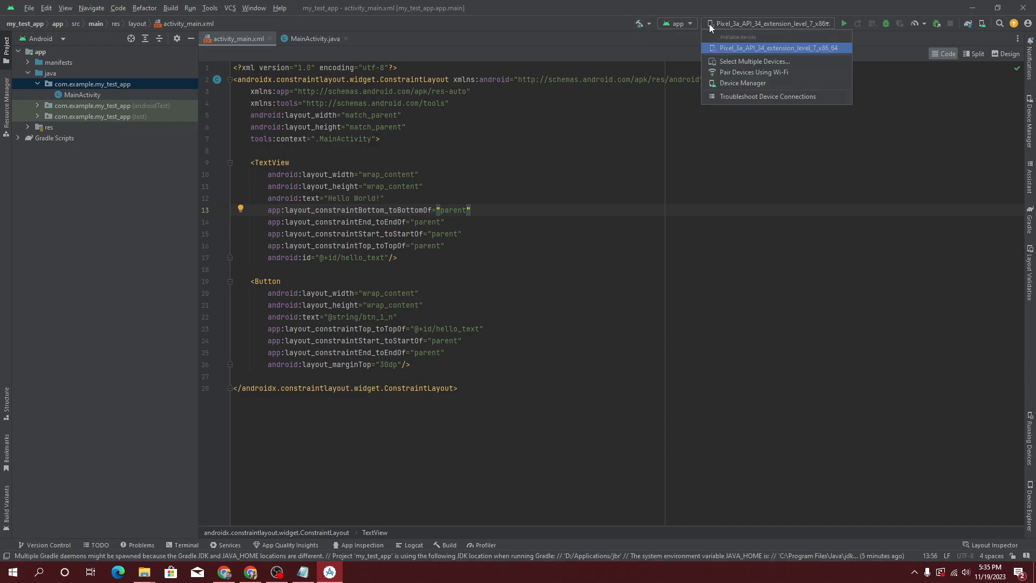
click(785, 47)
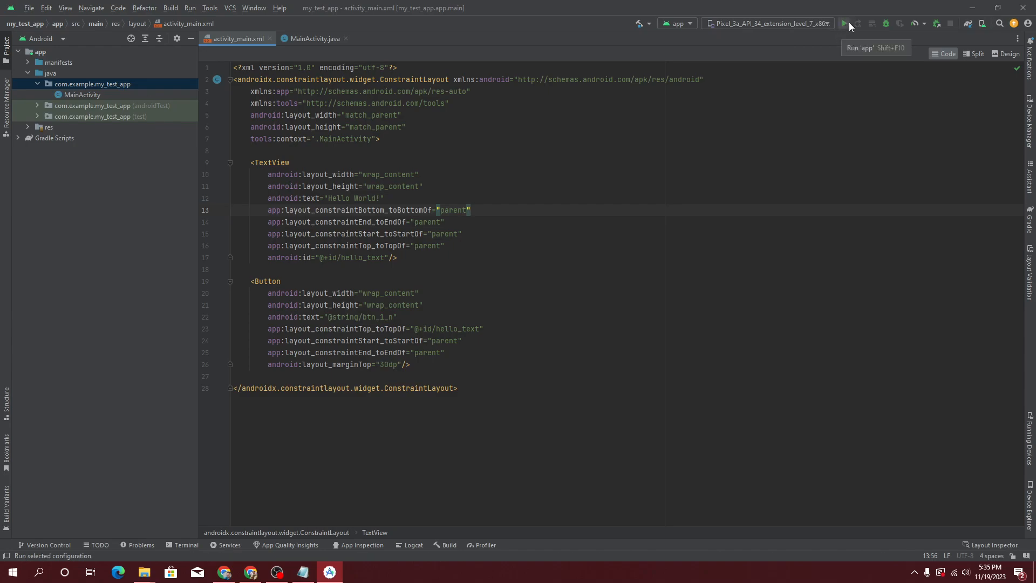
click(982, 24)
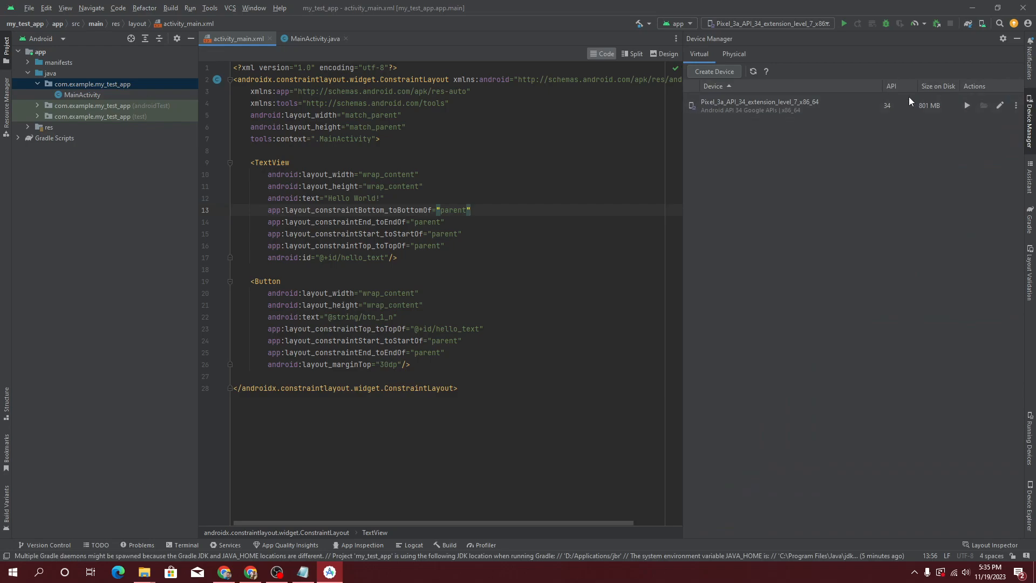
click(964, 106)
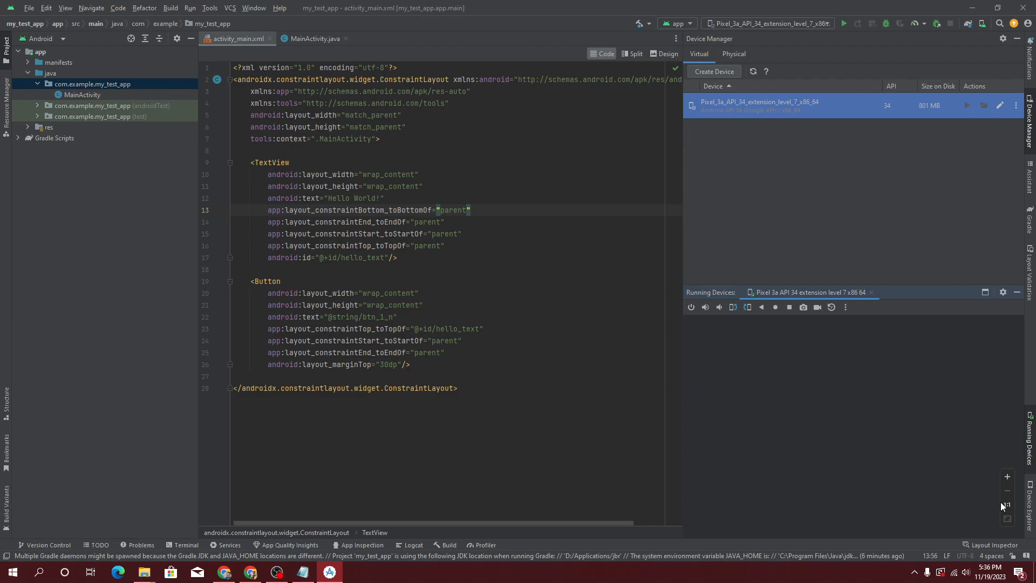
Undock the running emulator into its own window, move it over the code editor and enlarge it.
click(986, 293)
drag(522, 163, 447, 93)
drag(615, 339, 684, 497)
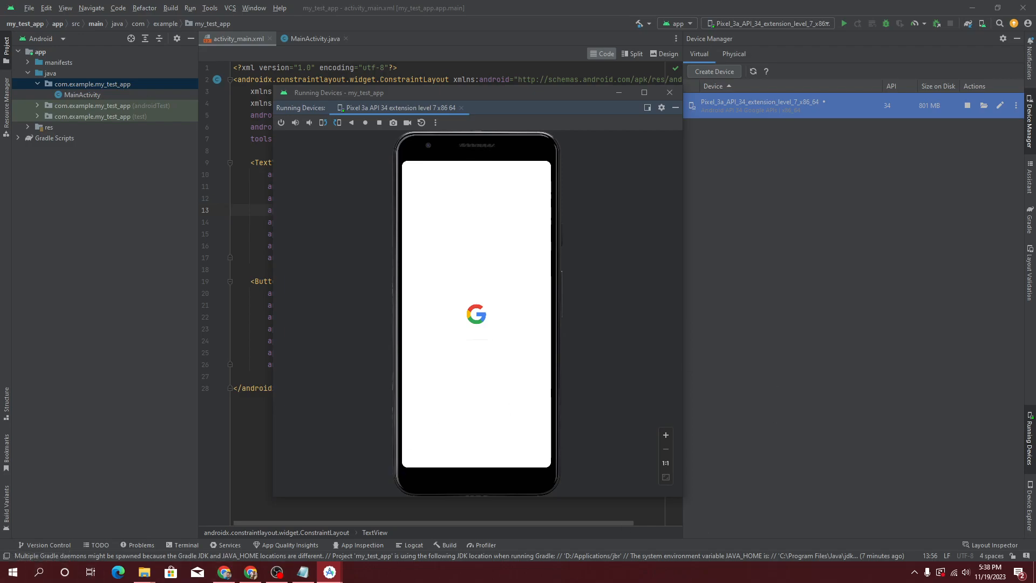
Open Task Manager, examine the CPU performance graph beside the emulator while it boots, and close Task Manager.
right_click(601, 573)
click(622, 575)
right_click(622, 575)
click(649, 526)
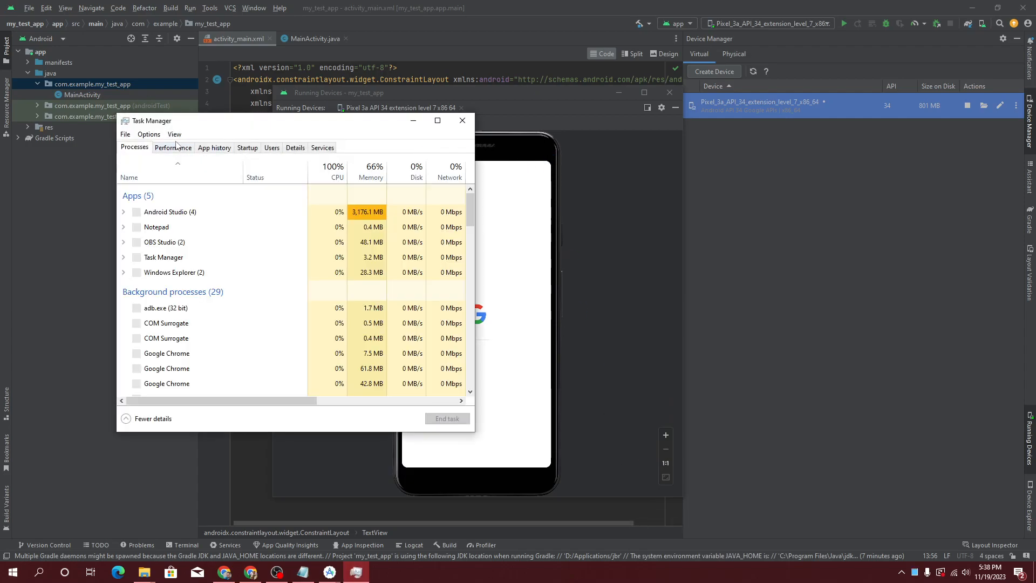
click(175, 147)
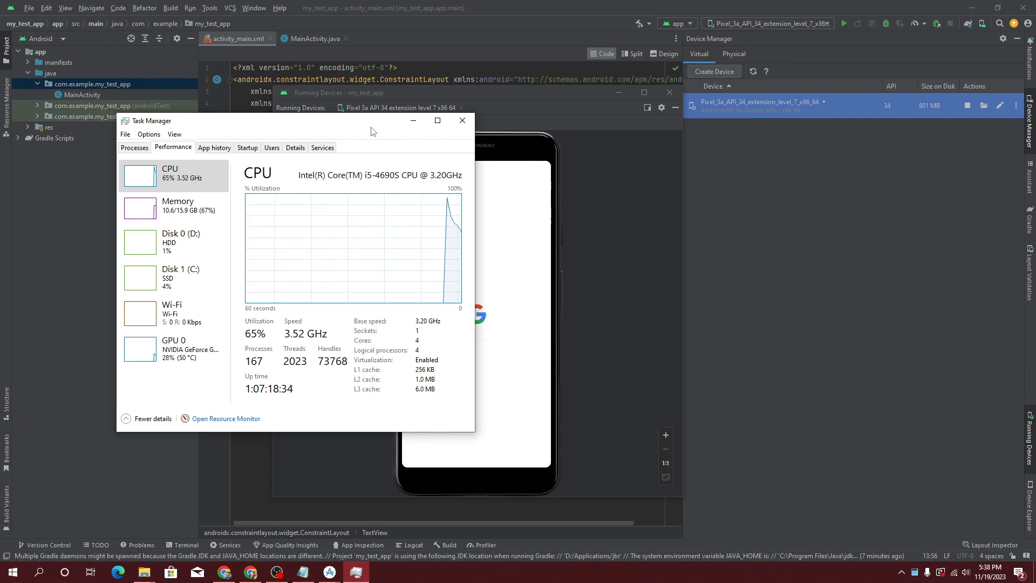
drag(372, 127, 825, 151)
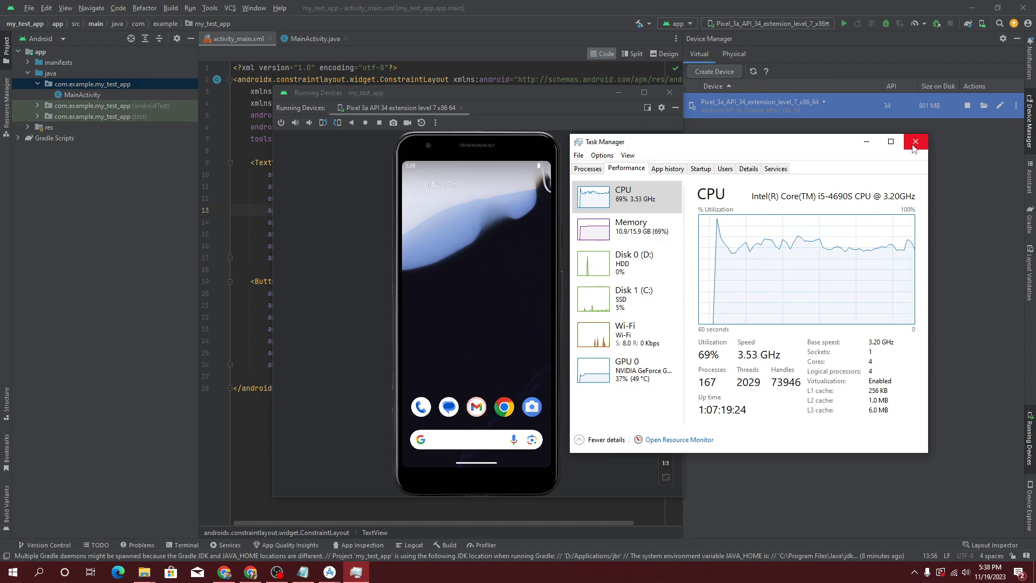
click(916, 142)
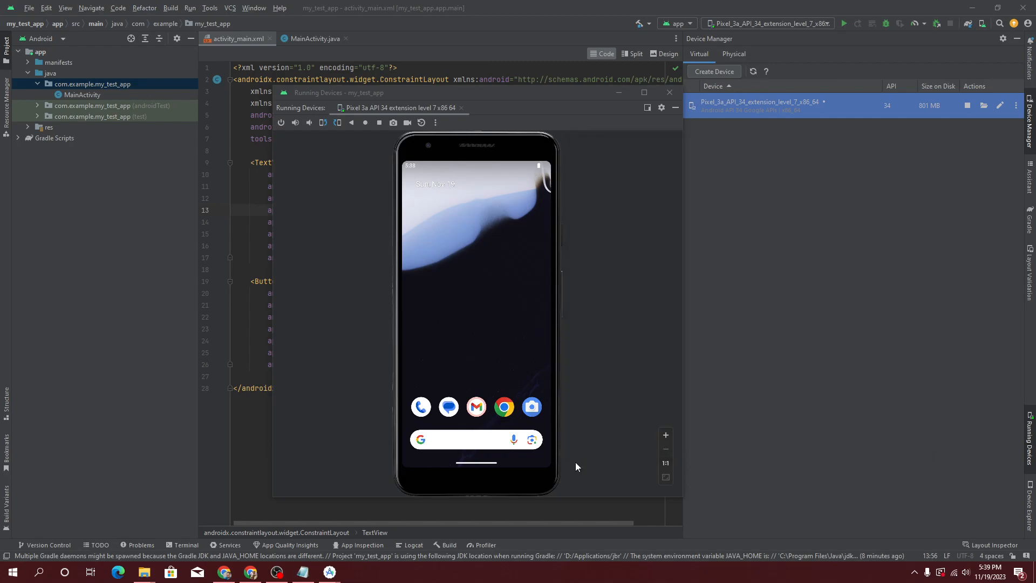
Run the app on the emulator, bring the emulator window back to the front and dismiss its not-responding dialogs with Close app.
click(844, 25)
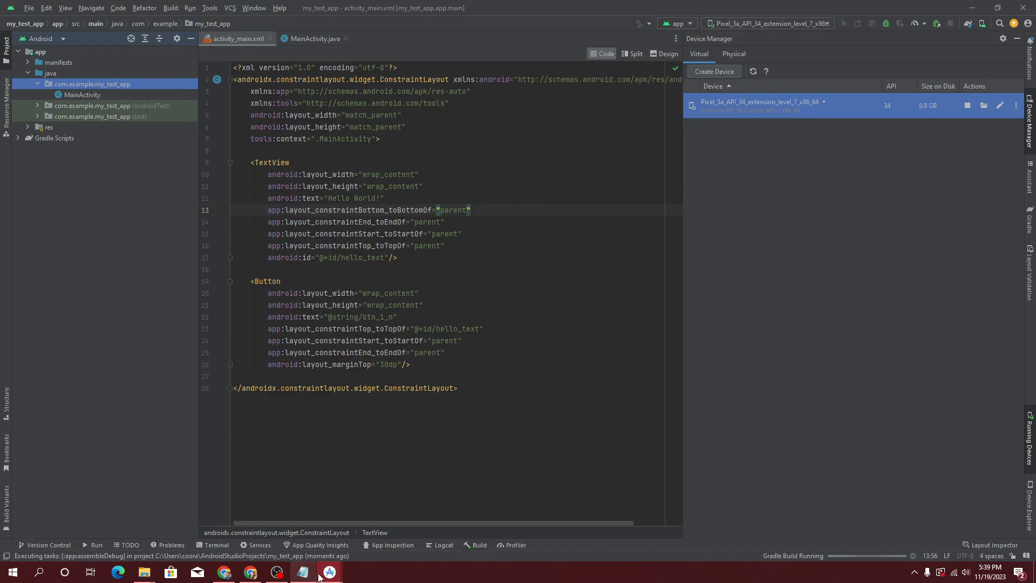
mouse_move(328, 575)
click(378, 525)
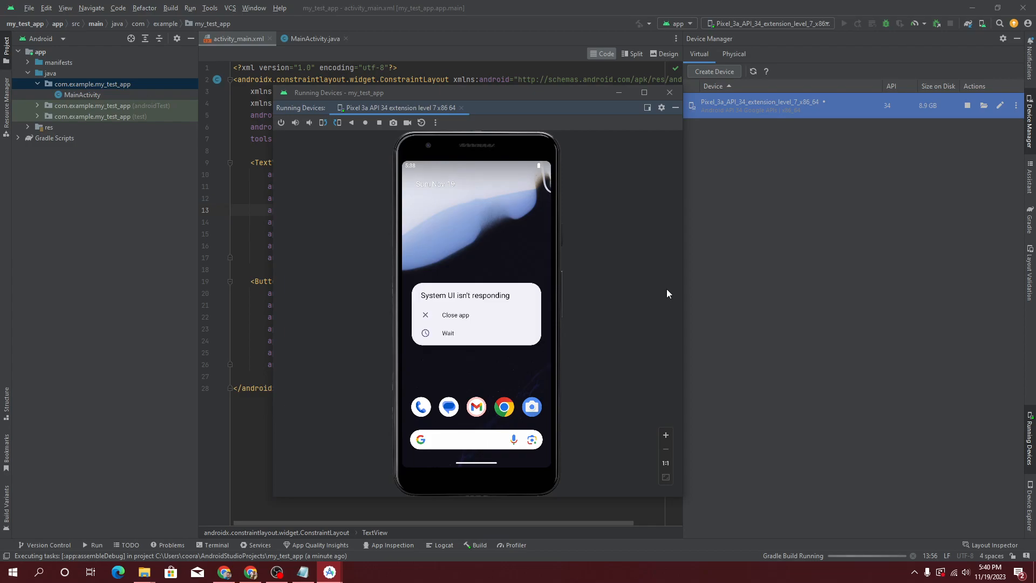
click(461, 320)
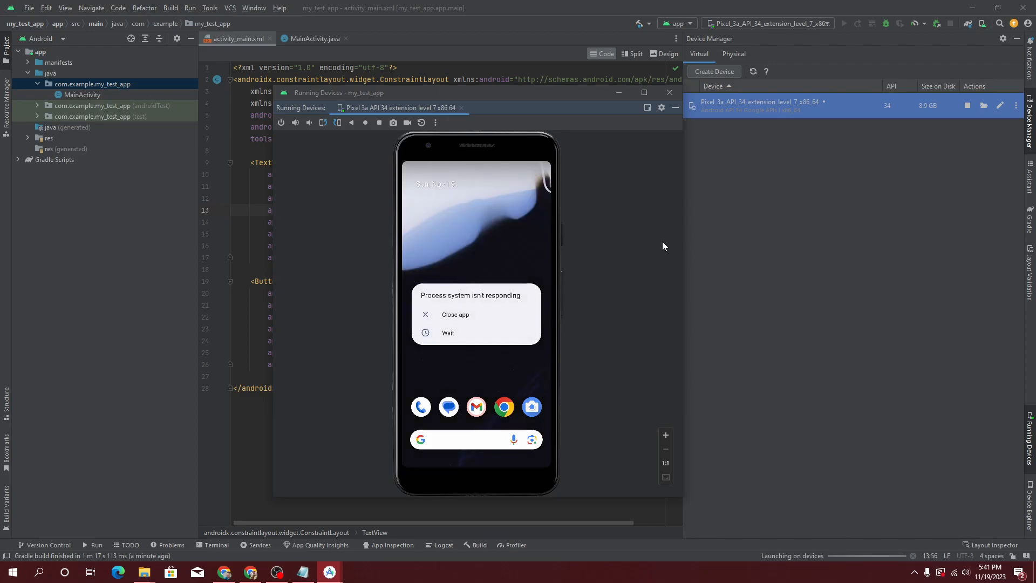
click(425, 316)
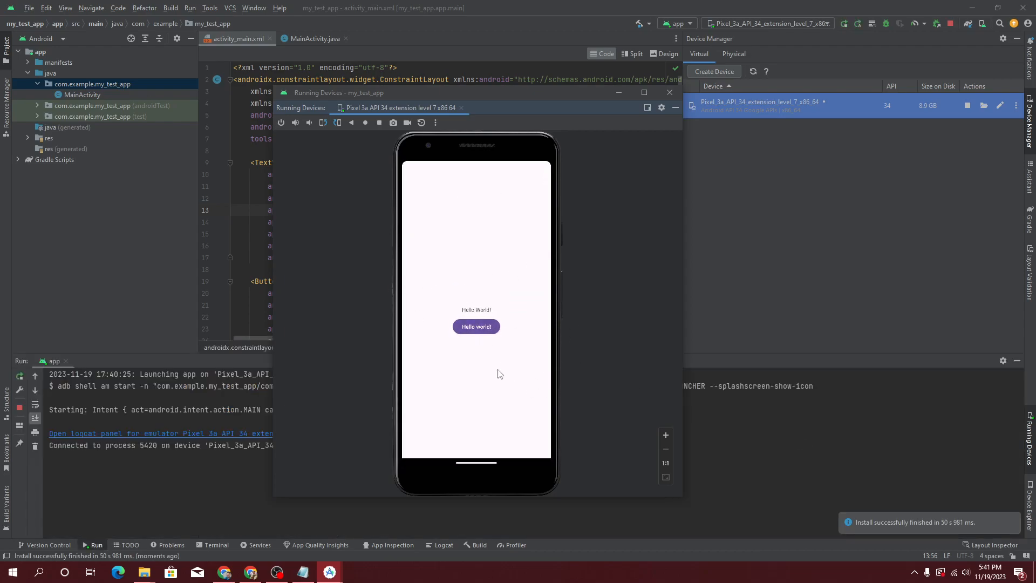
Test the Hello world! button in the running app and close the Running Devices window.
click(486, 328)
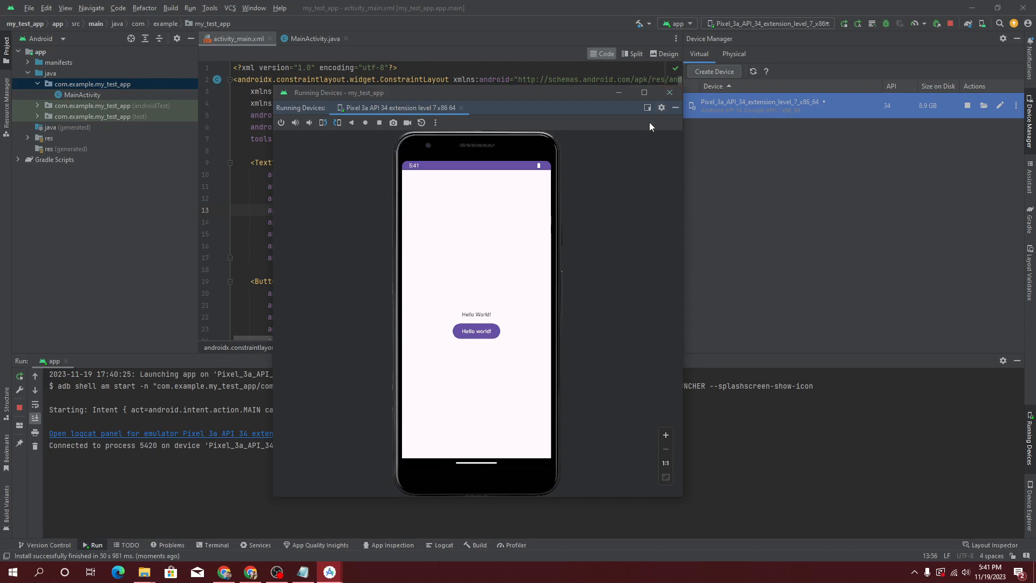
click(670, 93)
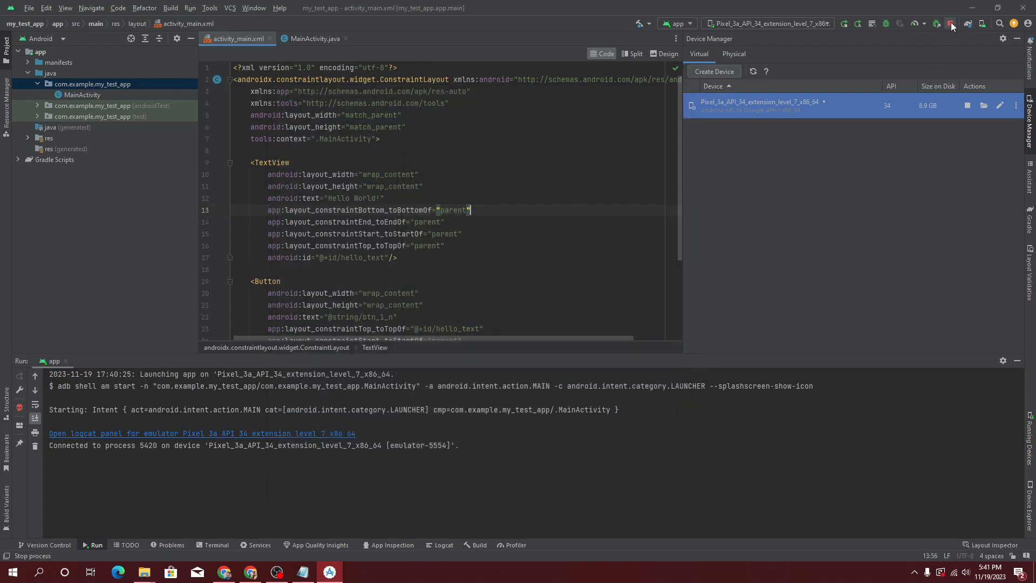